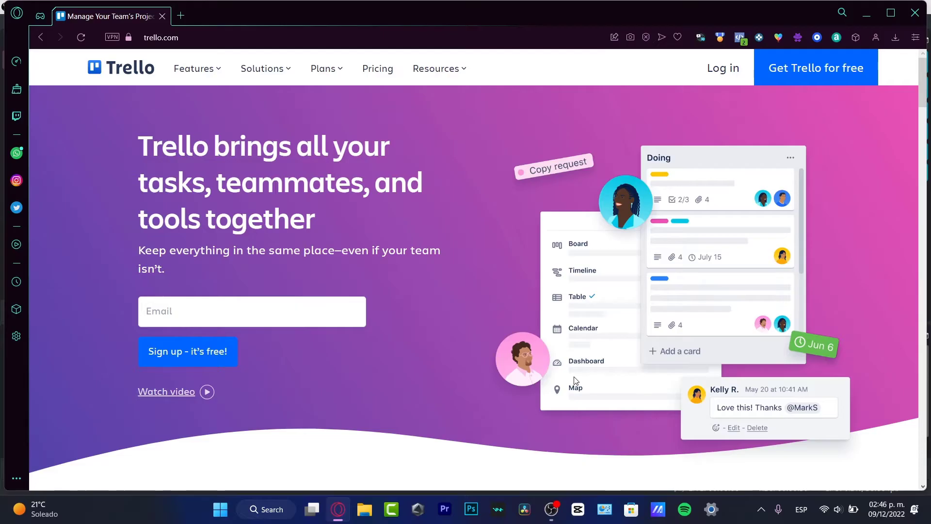
# Step: Sign up for Trello free with a Google account and create the Atlassian account
pyautogui.click(837, 67)
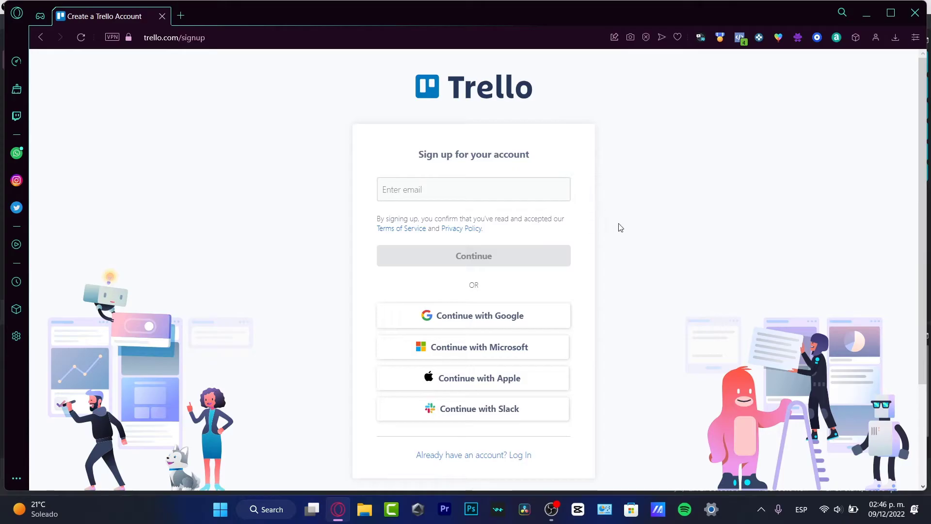
pyautogui.click(418, 186)
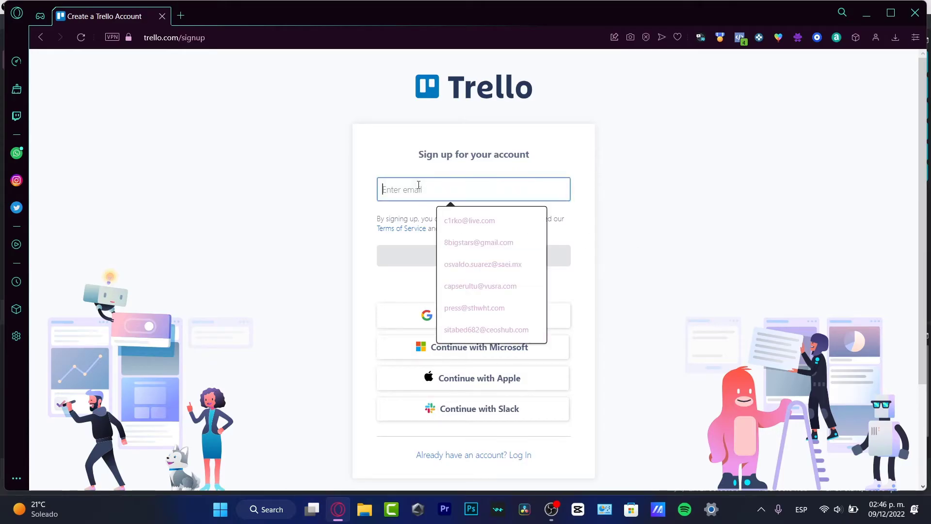
pyautogui.click(344, 188)
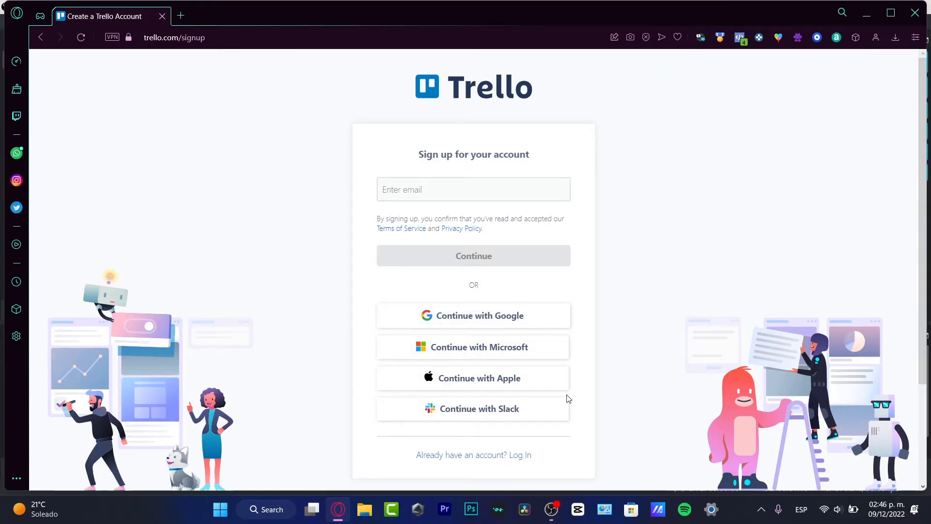
pyautogui.click(539, 314)
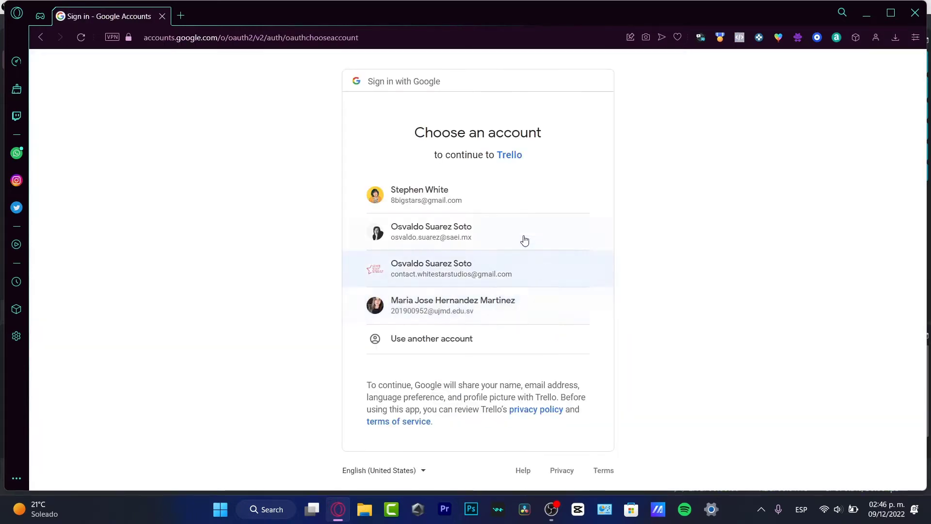
pyautogui.click(441, 235)
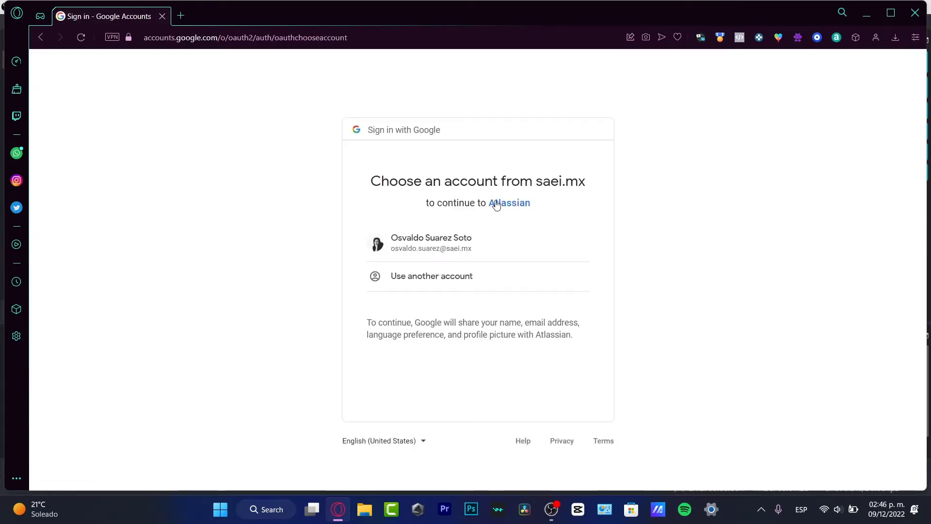
pyautogui.click(495, 247)
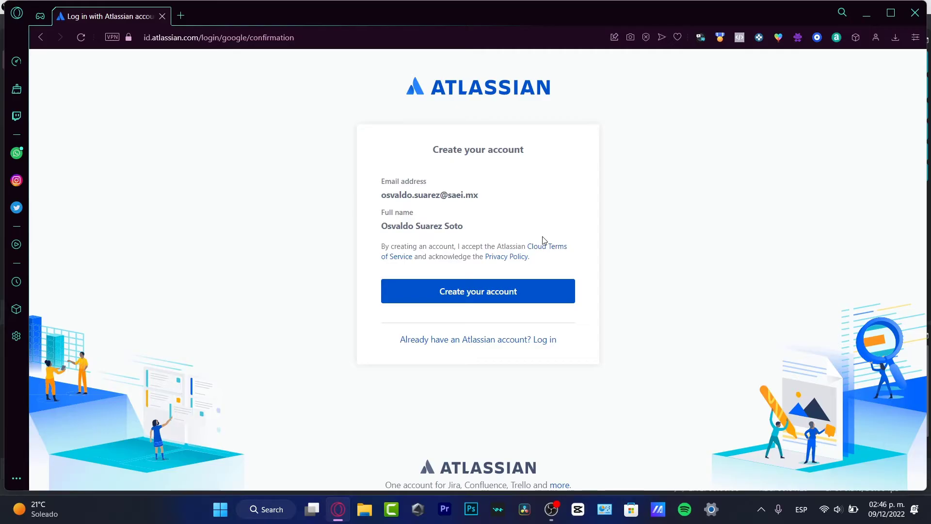
pyautogui.click(527, 290)
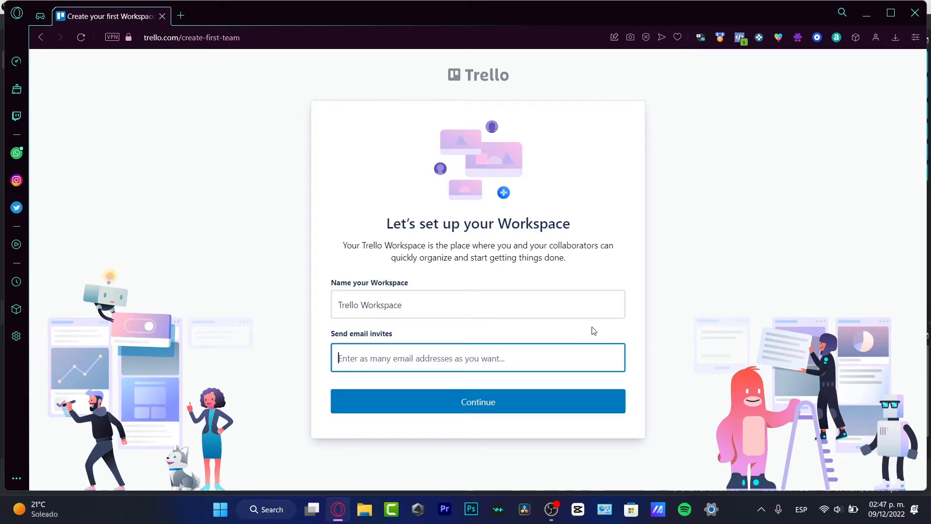
# Step: Rename the workspace to 'Youtube Project', skip email invites, and submit the setup
pyautogui.click(442, 295)
pyautogui.hotkey('ctrl', 'shift', 'Left')
pyautogui.hotkey('ctrl', 'shift', 'Left')
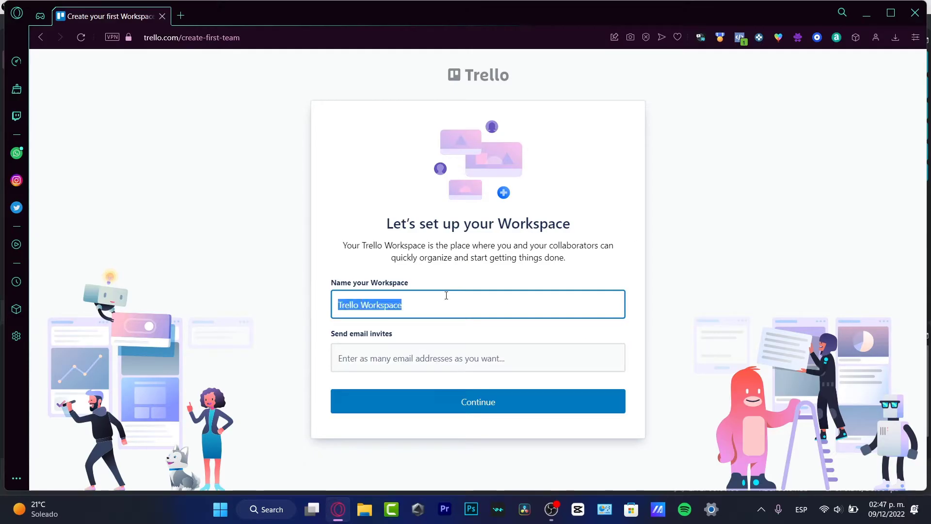
pyautogui.write('Youtube P')
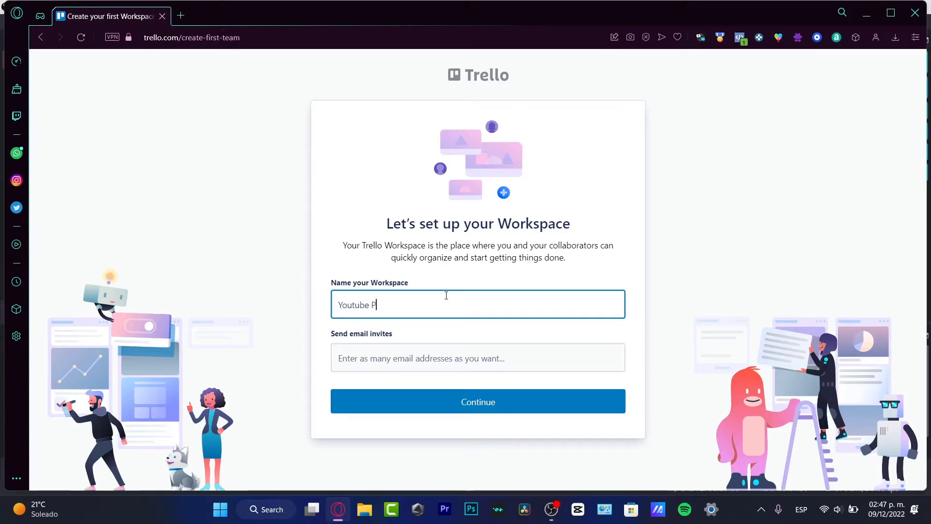
pyautogui.write('roject')
pyautogui.click(490, 350)
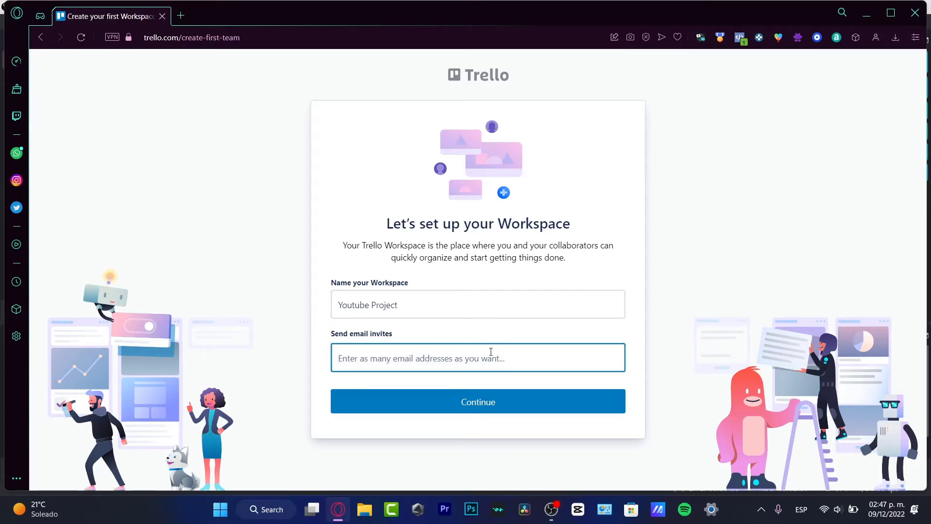
pyautogui.click(481, 401)
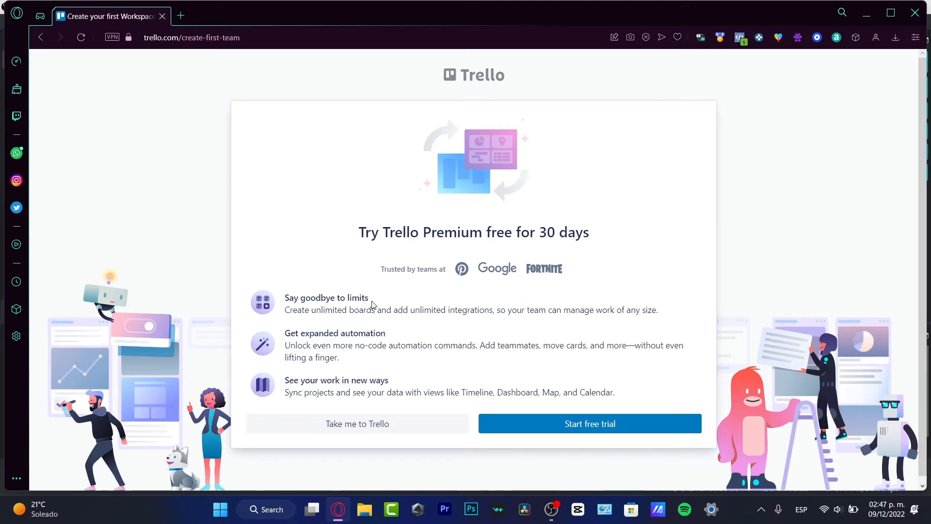
# Step: Review the Premium free-trial billing form, then continue without starting the trial
pyautogui.click(625, 422)
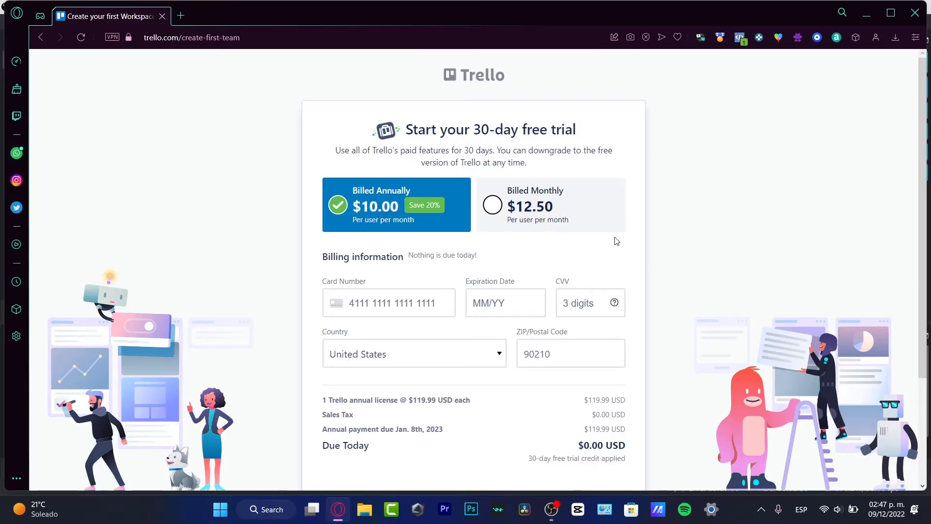
pyautogui.scroll(-3, 616, 241)
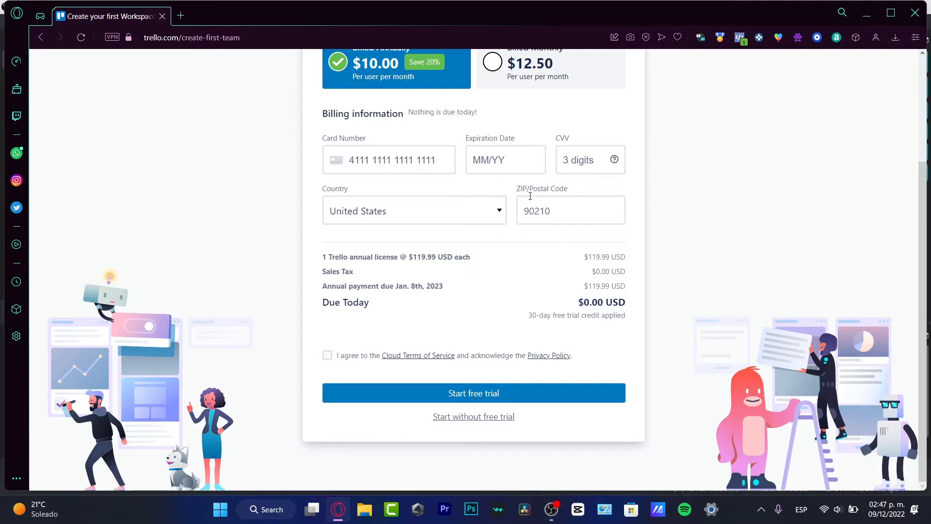
pyautogui.scroll(3, 549, 232)
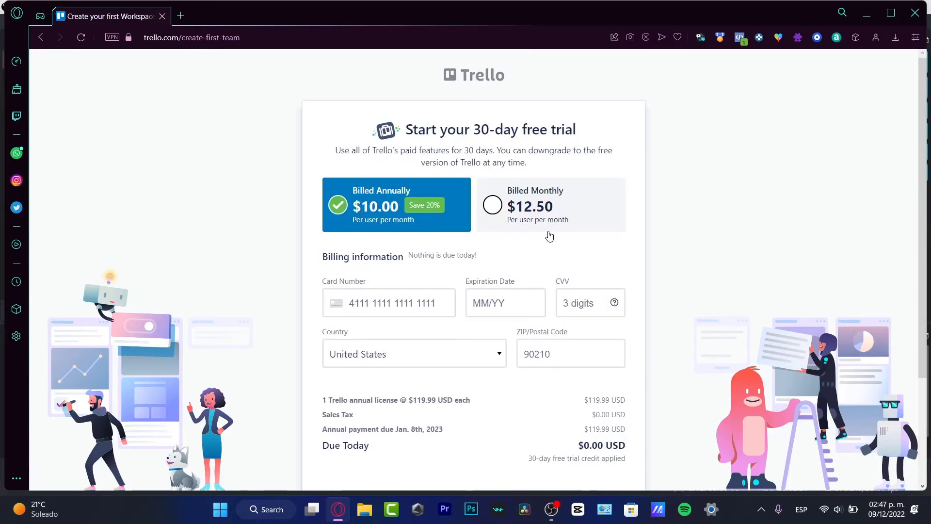
pyautogui.scroll(-3, 548, 236)
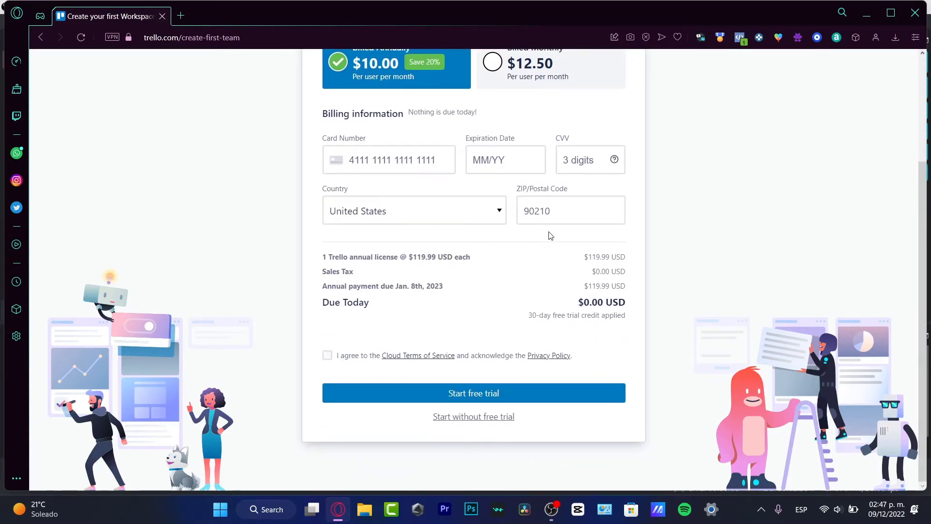
pyautogui.scroll(3, 552, 257)
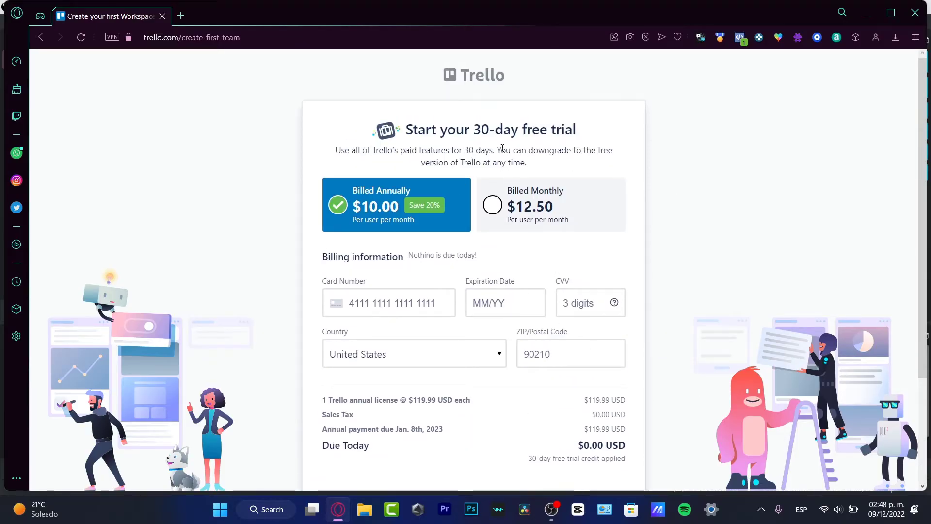
pyautogui.click(886, 509)
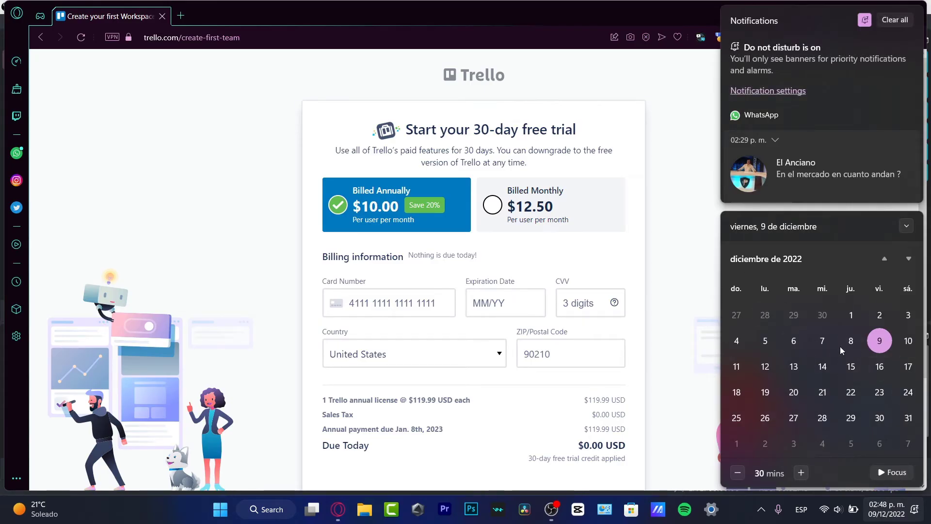
pyautogui.click(879, 366)
pyautogui.click(660, 276)
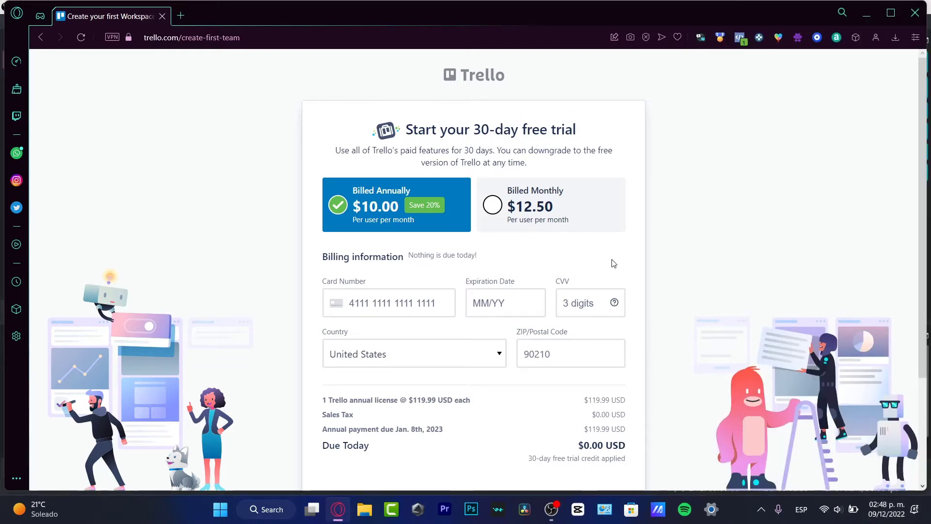
pyautogui.scroll(-3, 612, 262)
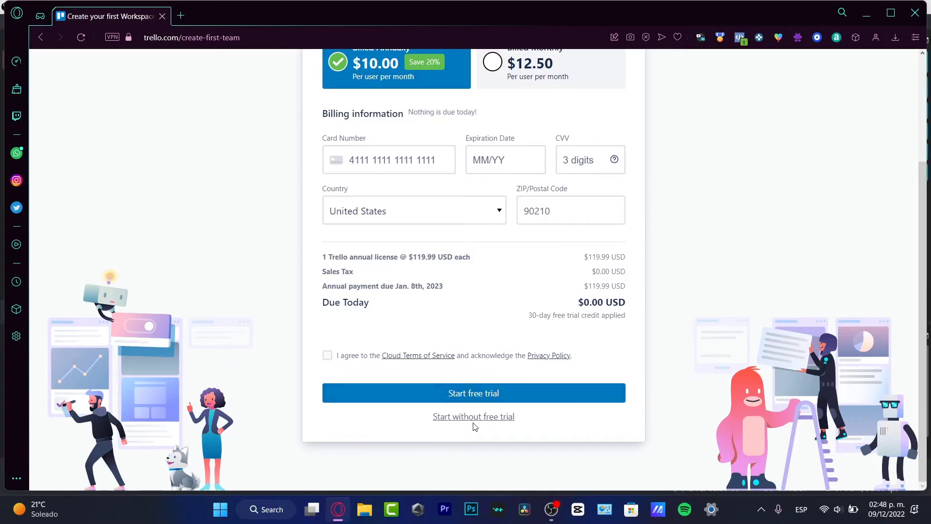
pyautogui.click(490, 417)
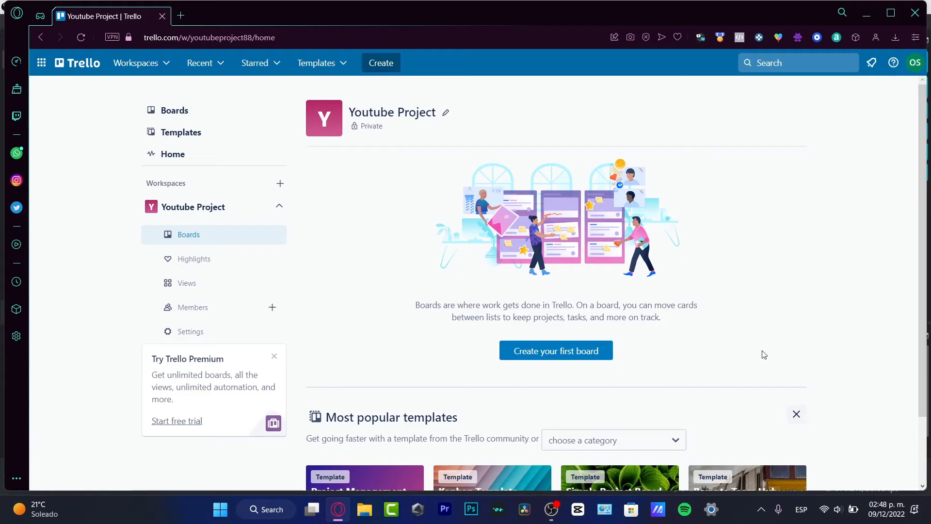
# Step: Dismiss the Try Trello Premium sidebar promotion and go to the Templates gallery
pyautogui.click(274, 356)
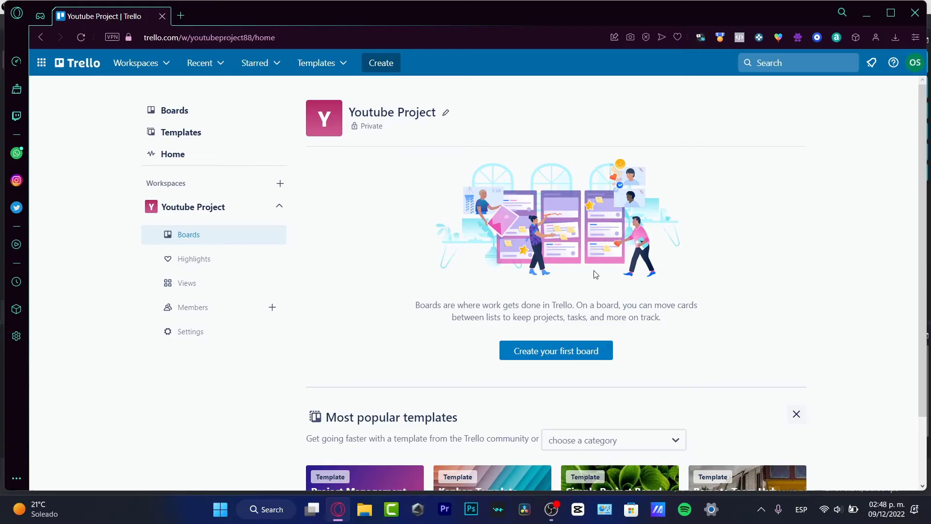
pyautogui.click(279, 207)
pyautogui.click(279, 207)
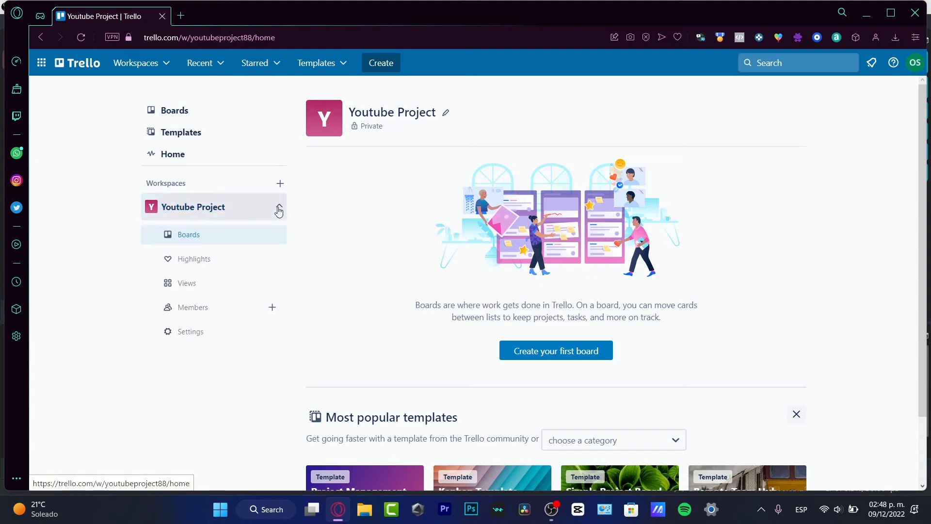
pyautogui.click(278, 206)
pyautogui.click(189, 142)
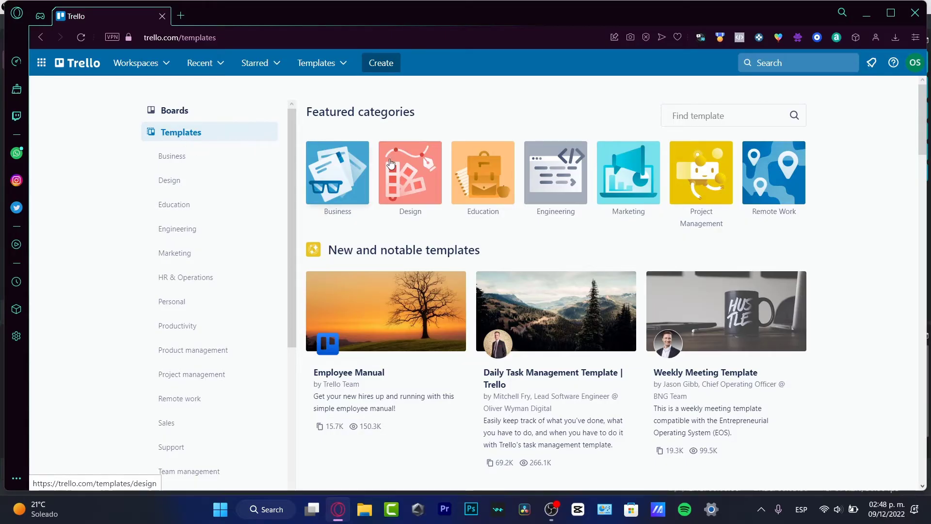
# Step: Browse the Project management templates category, then return to the main templates gallery
pyautogui.click(706, 185)
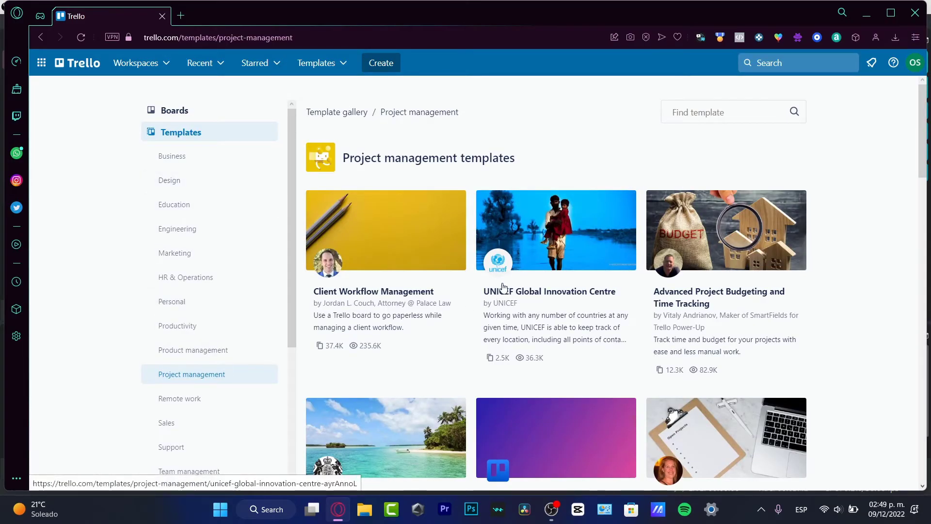
pyautogui.scroll(-3, 682, 264)
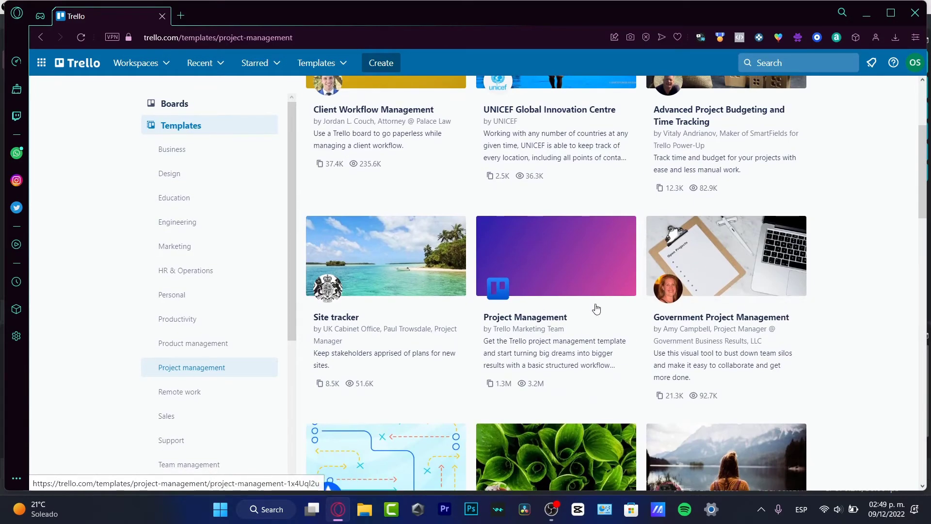
pyautogui.scroll(-3, 379, 332)
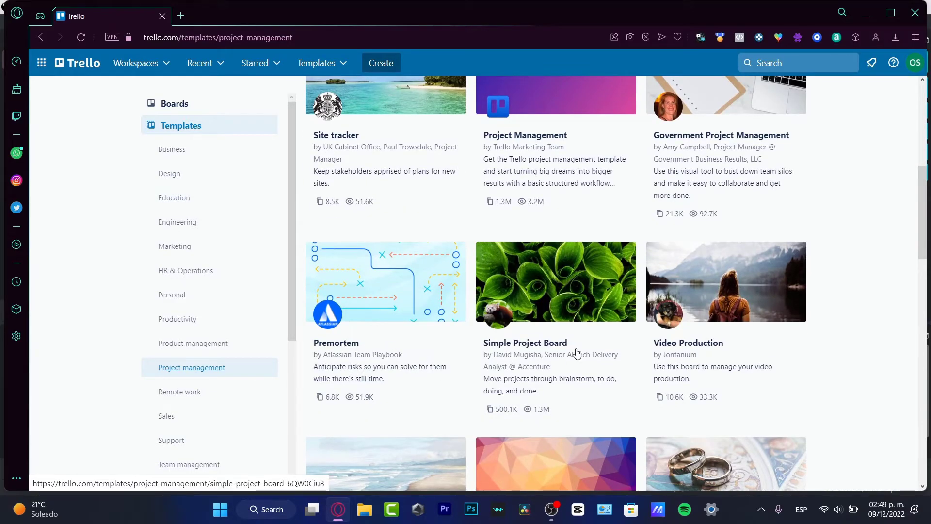
pyautogui.scroll(-3, 577, 353)
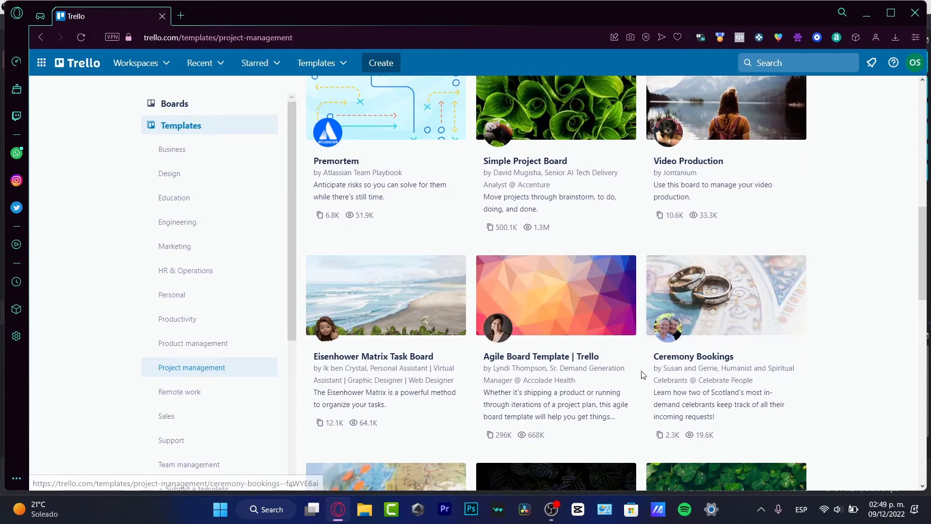
pyautogui.scroll(-6, 635, 378)
pyautogui.scroll(-9, 631, 377)
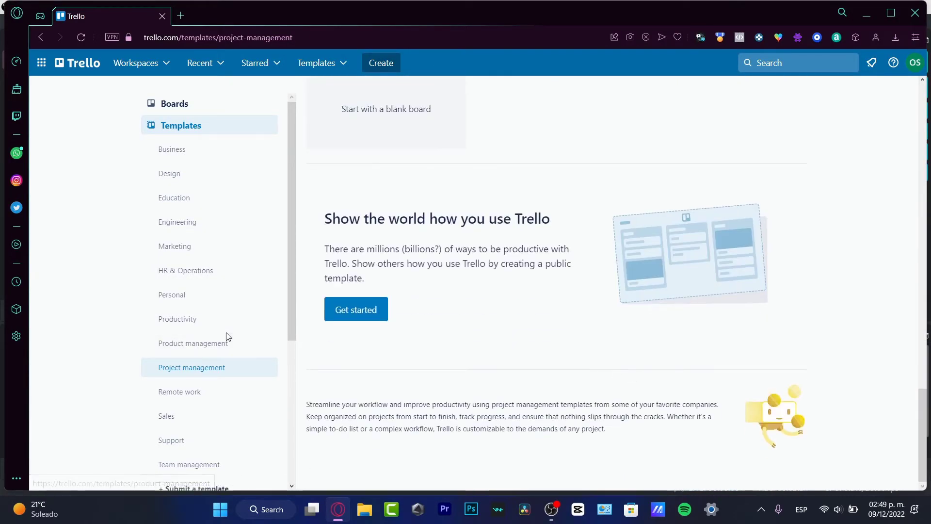
pyautogui.scroll(-5, 228, 337)
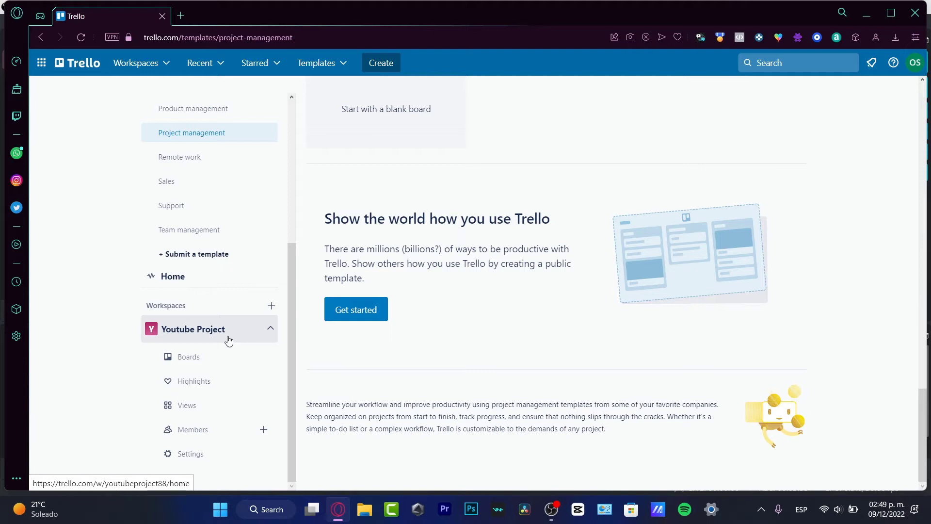
pyautogui.scroll(5, 229, 343)
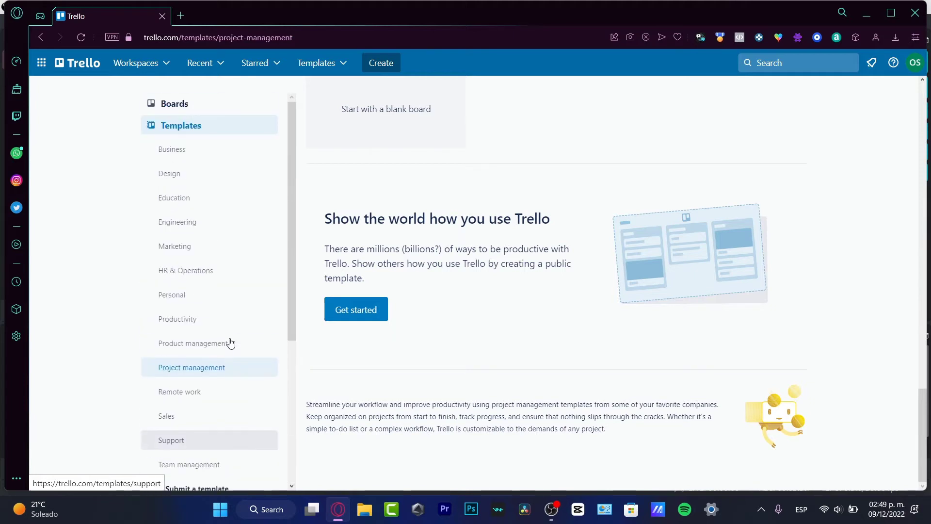
pyautogui.click(183, 112)
pyautogui.click(196, 136)
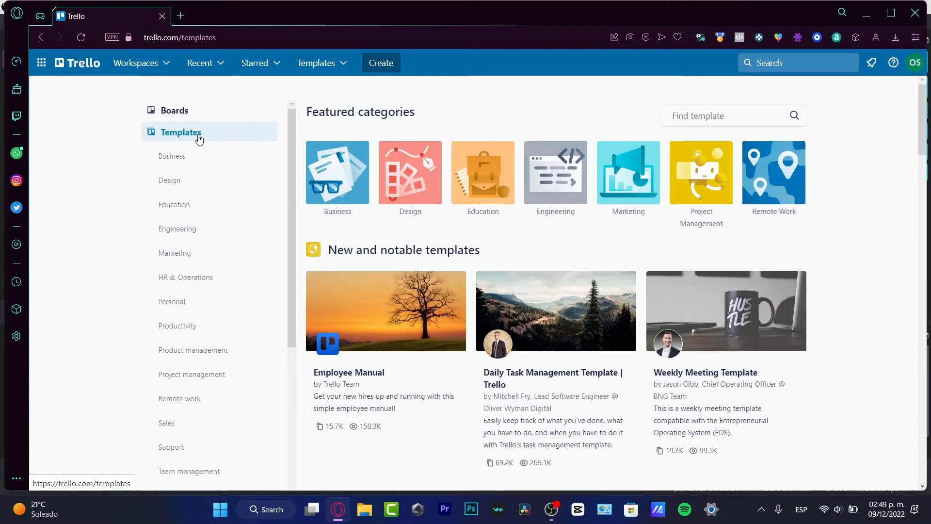
# Step: Search templates for 'soc' and preview the Social Media Marketing Board template
pyautogui.click(703, 119)
pyautogui.write('you')
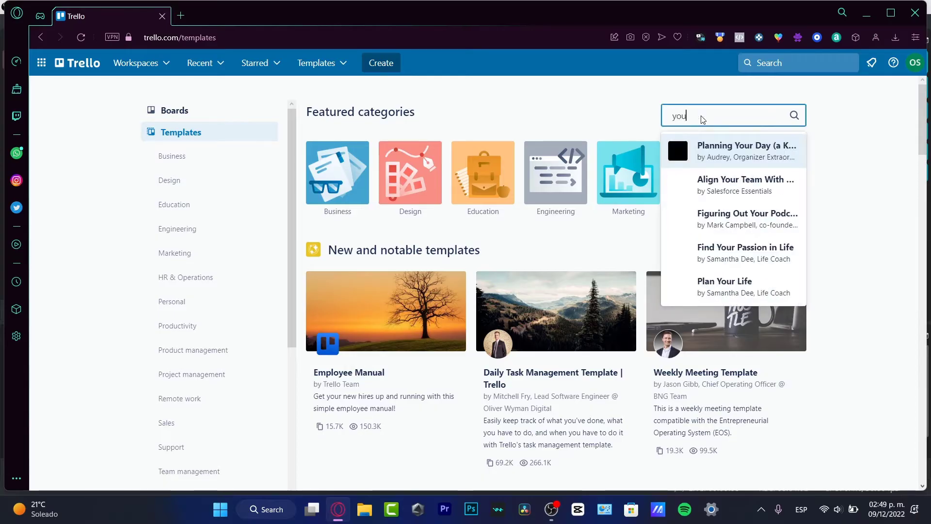
pyautogui.write('tube')
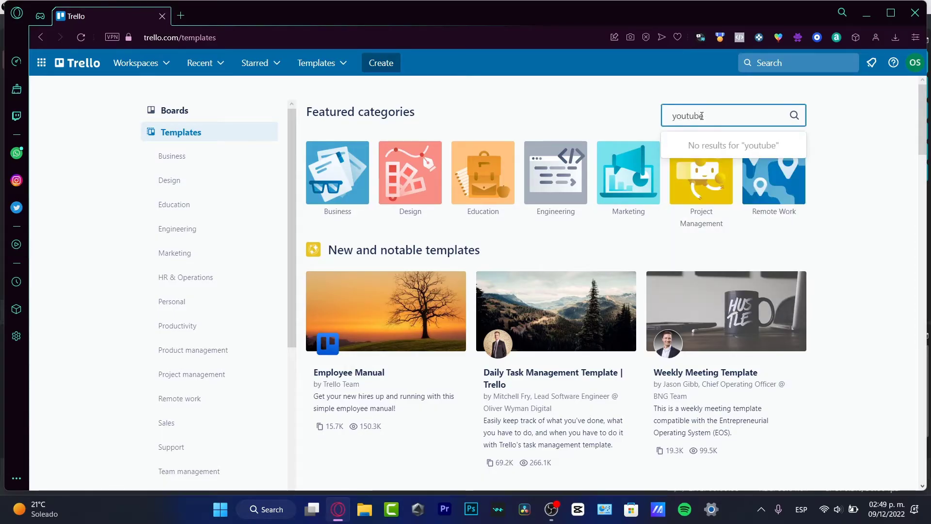
pyautogui.hotkey('ctrl', 'a')
pyautogui.press('BackSpace')
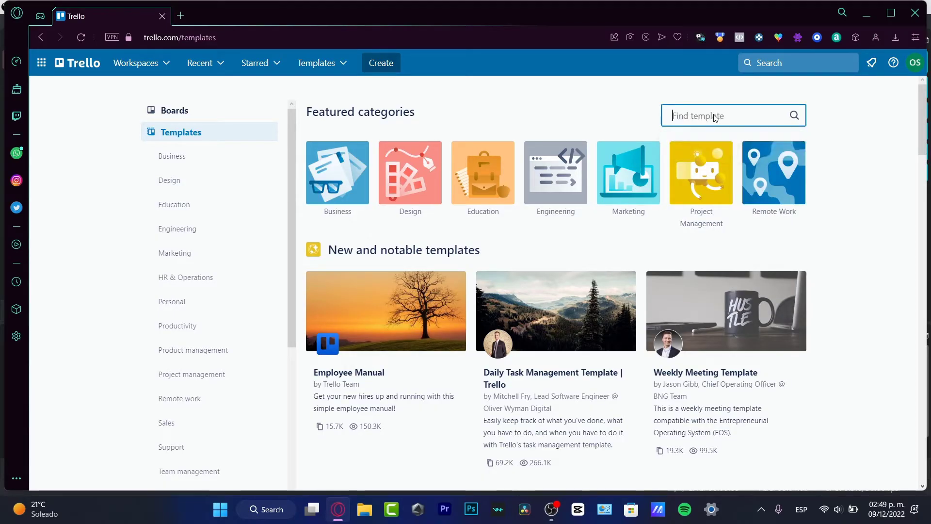
pyautogui.write('sp')
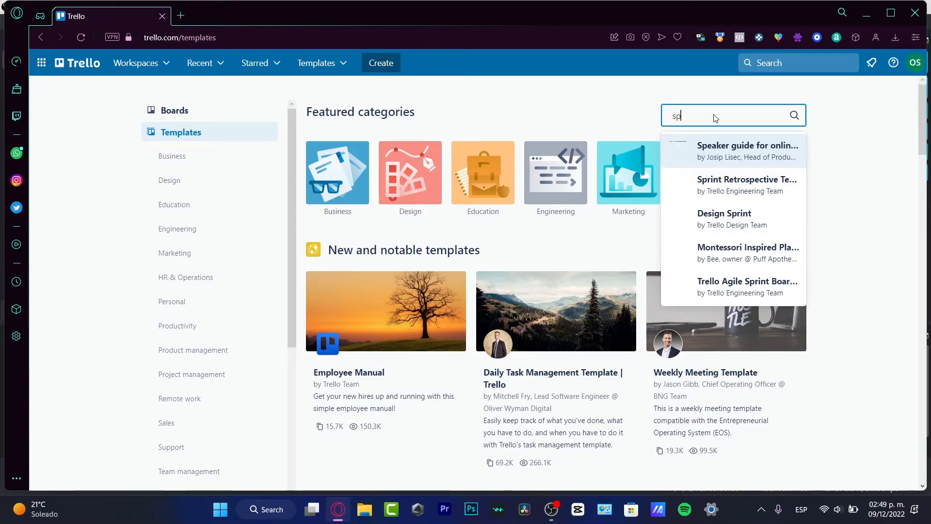
pyautogui.press('BackSpace')
pyautogui.write('oci')
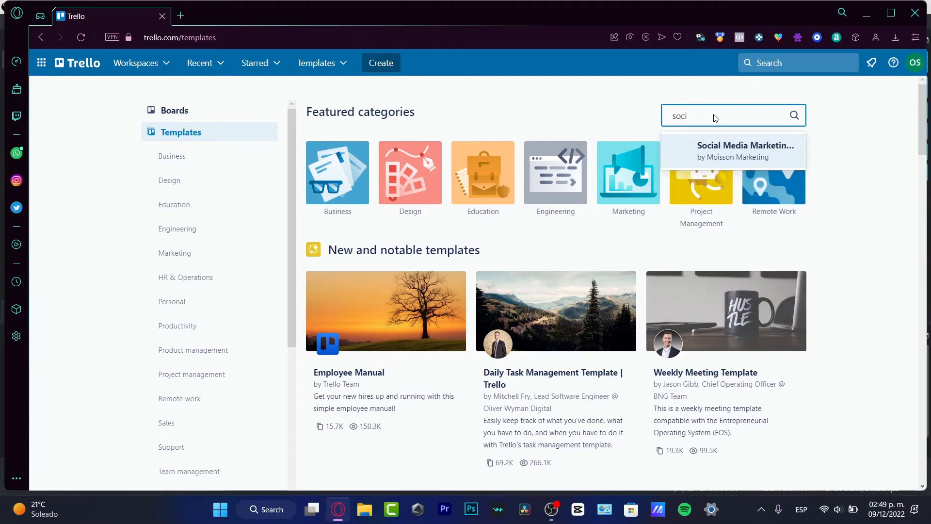
pyautogui.click(718, 150)
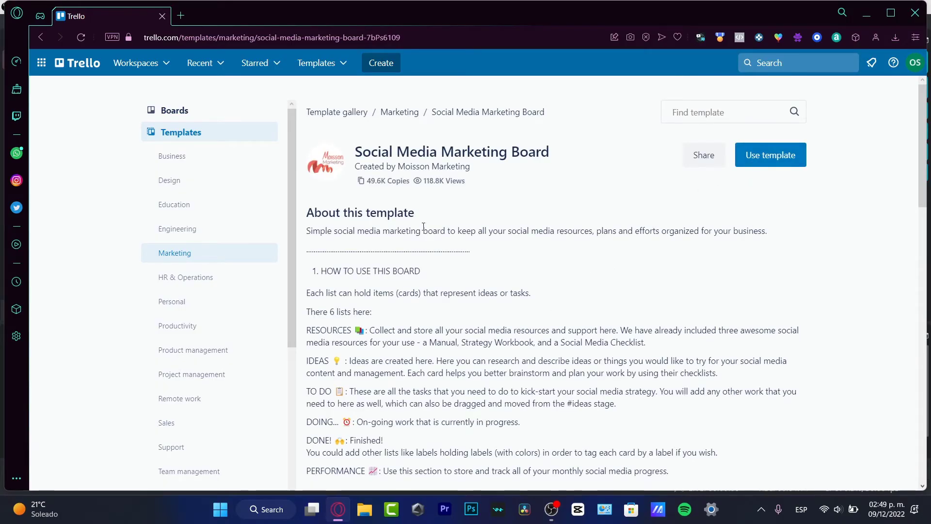
pyautogui.scroll(-7, 445, 249)
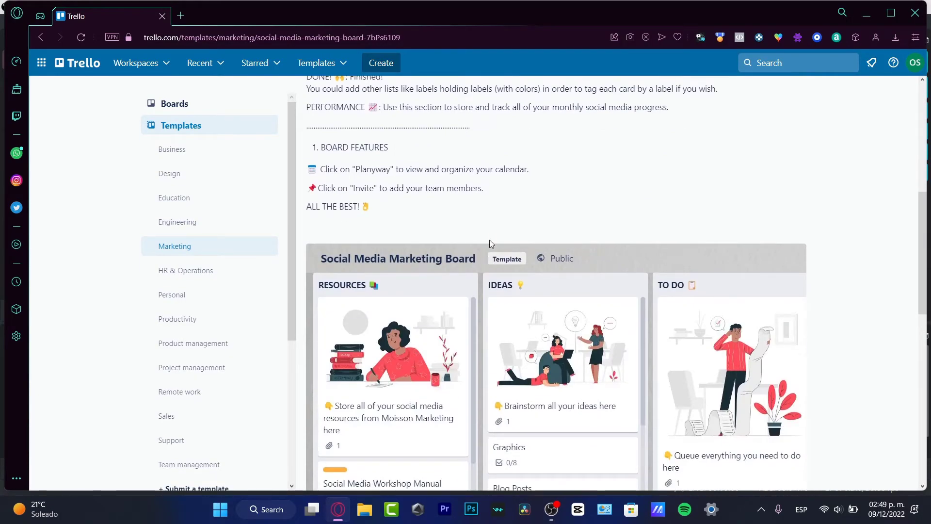
pyautogui.scroll(-7, 692, 295)
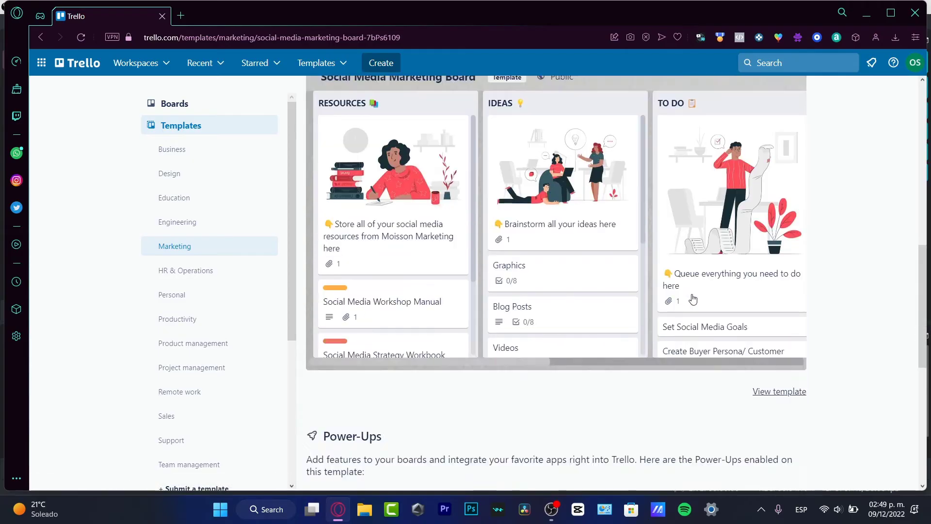
pyautogui.scroll(-3, 657, 304)
pyautogui.scroll(8, 734, 243)
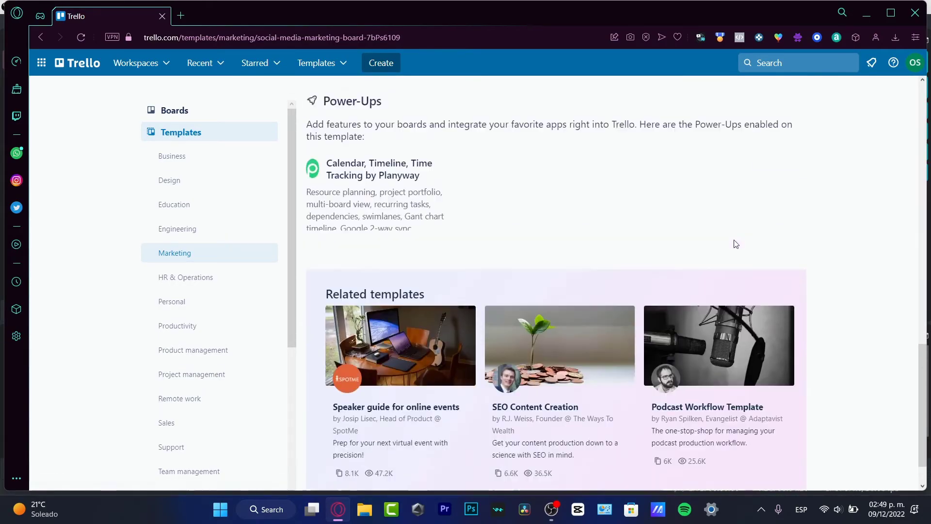
pyautogui.scroll(2, 733, 243)
pyautogui.scroll(4, 773, 175)
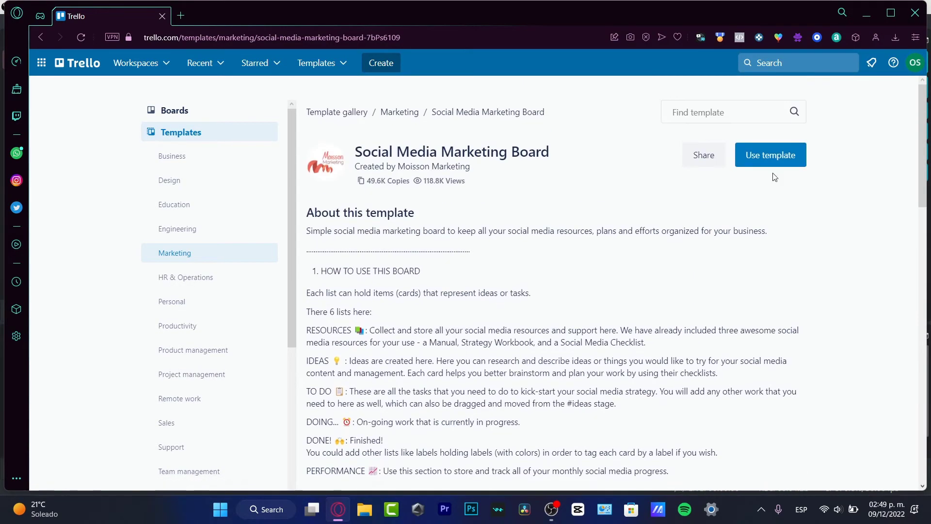
# Step: Create a 'Youtube Marketing 2023' board from the template in the Youtube Project workspace
pyautogui.click(782, 165)
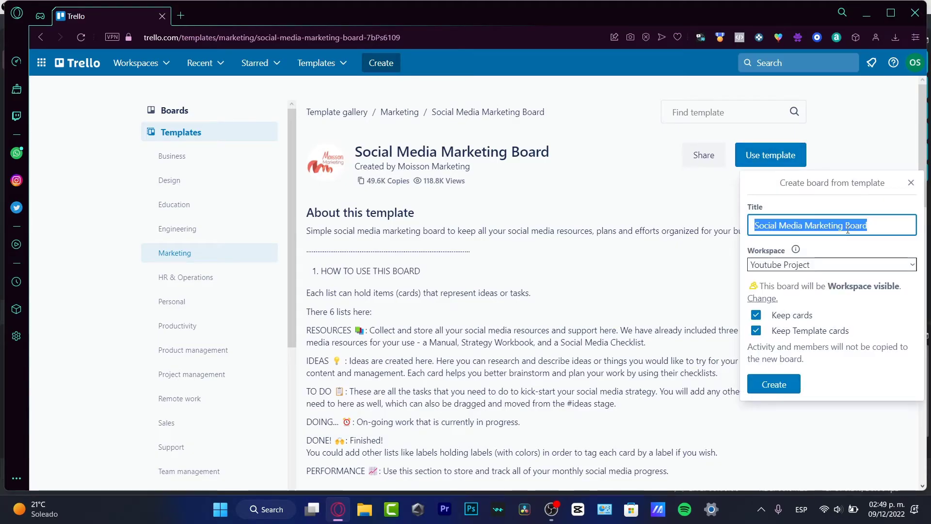
pyautogui.write('Youtube Marketing 2023')
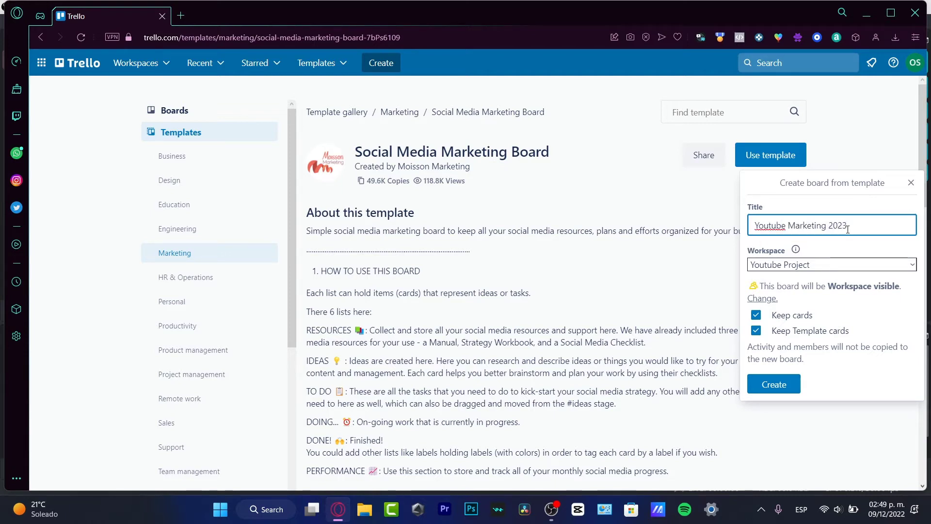
pyautogui.click(792, 265)
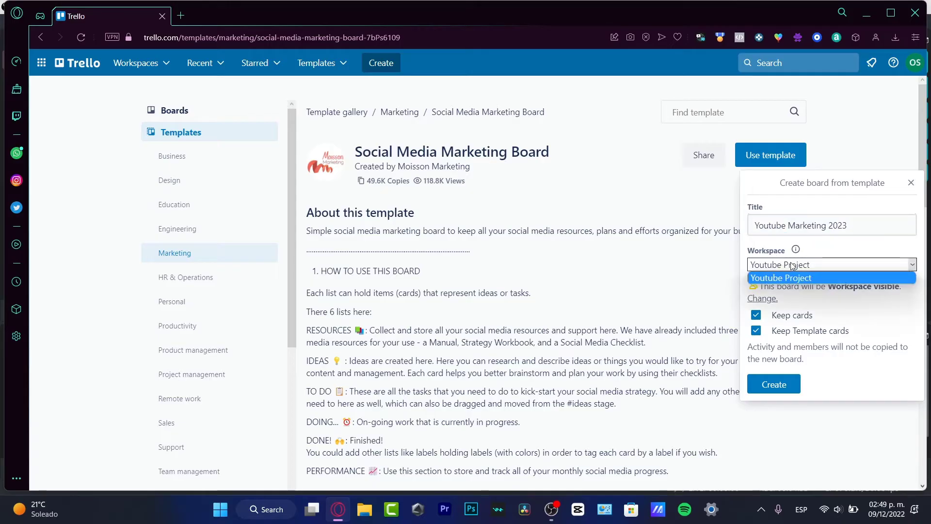
pyautogui.click(813, 277)
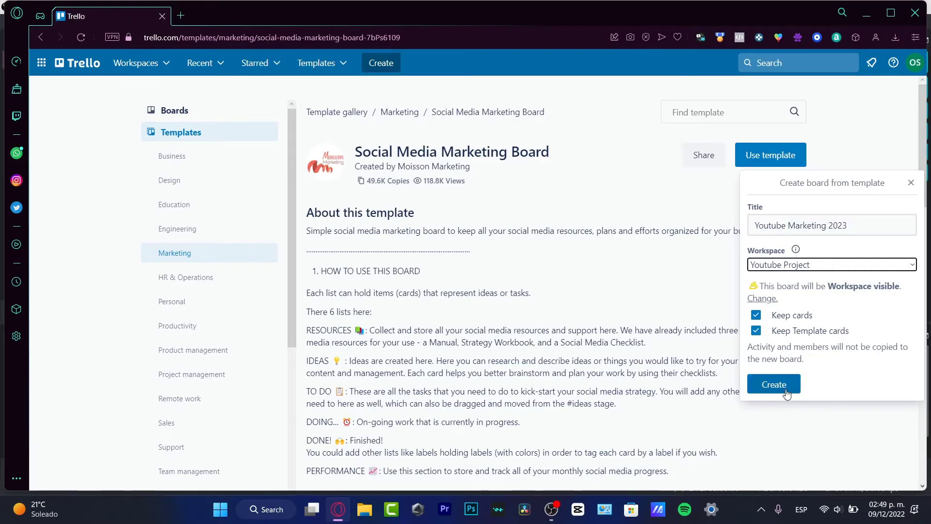
pyautogui.click(771, 386)
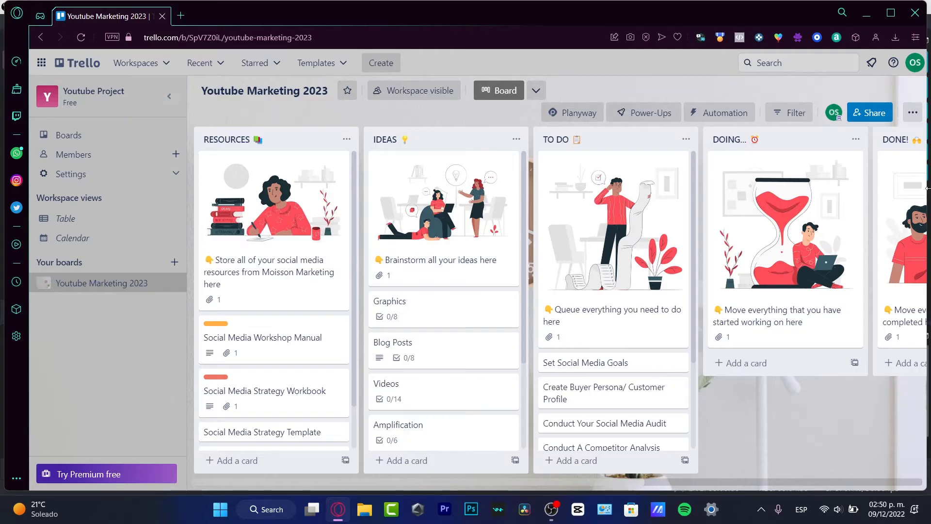
pyautogui.moveTo(845, 383); pyautogui.dragTo(339, 403)
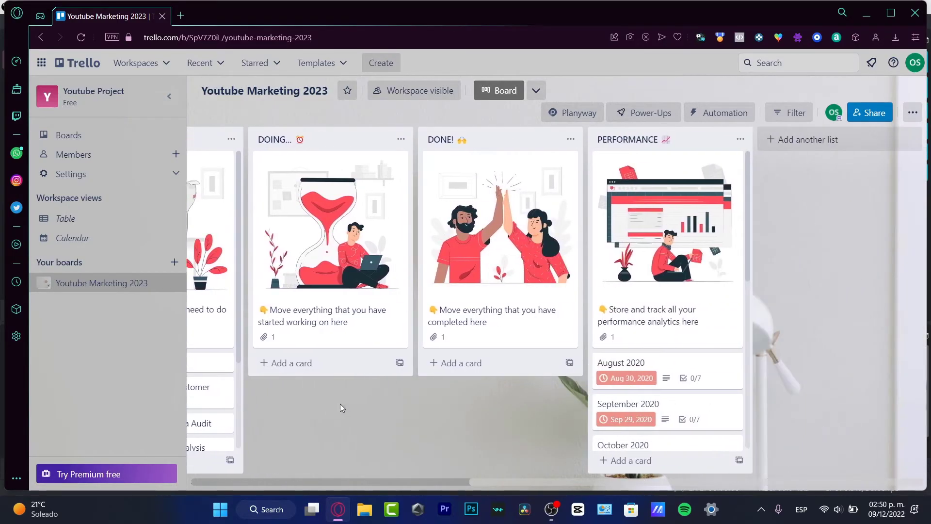
pyautogui.moveTo(356, 442); pyautogui.dragTo(258, 388)
pyautogui.click(535, 94)
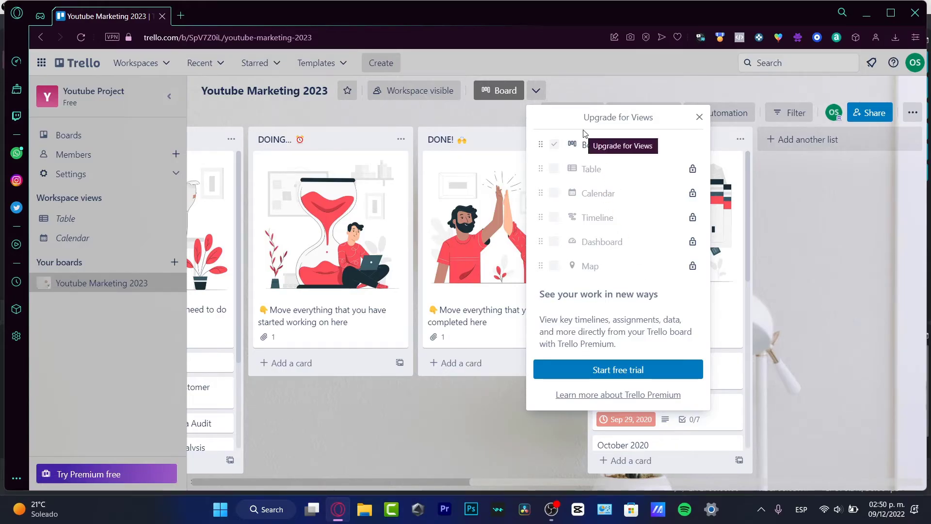
pyautogui.click(699, 117)
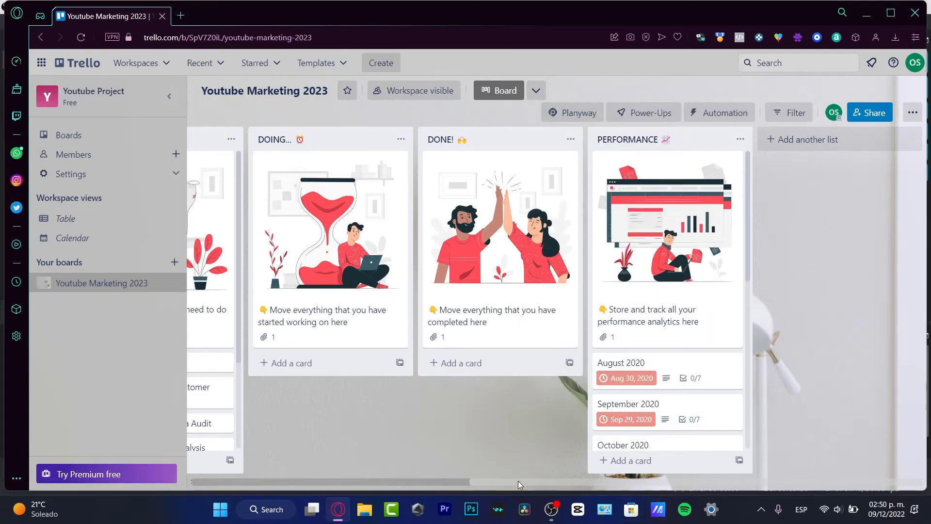
# Step: Move the Graphics and Videos cards into TO DO and Social Media Workshop Manual into DONE
pyautogui.moveTo(463, 481); pyautogui.dragTo(158, 452)
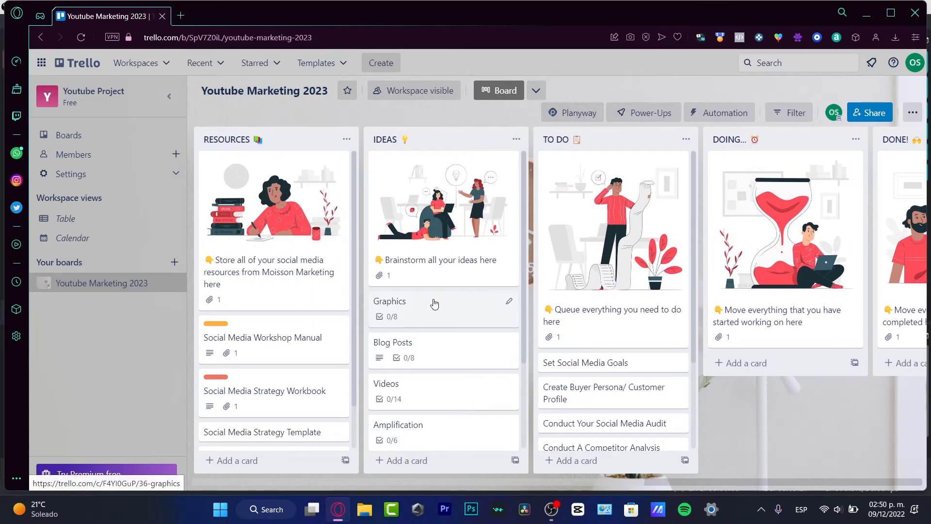
pyautogui.moveTo(437, 303); pyautogui.dragTo(614, 386)
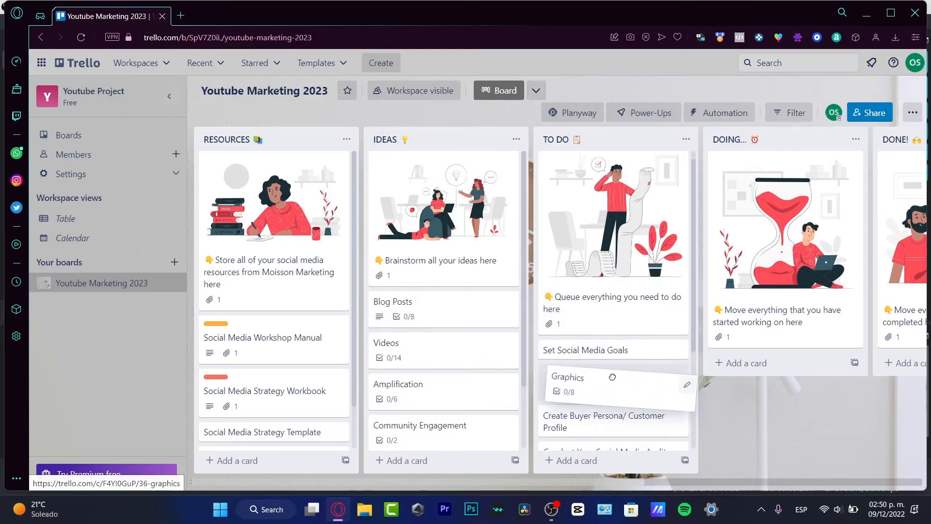
pyautogui.moveTo(455, 353); pyautogui.dragTo(645, 383)
pyautogui.moveTo(272, 342); pyautogui.dragTo(793, 370)
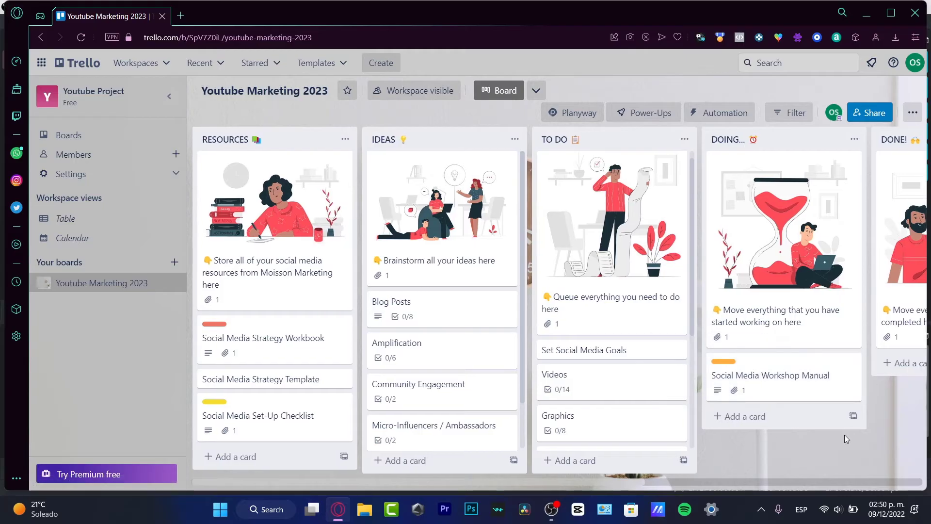
pyautogui.moveTo(784, 449); pyautogui.dragTo(320, 432)
pyautogui.moveTo(321, 378); pyautogui.dragTo(477, 363)
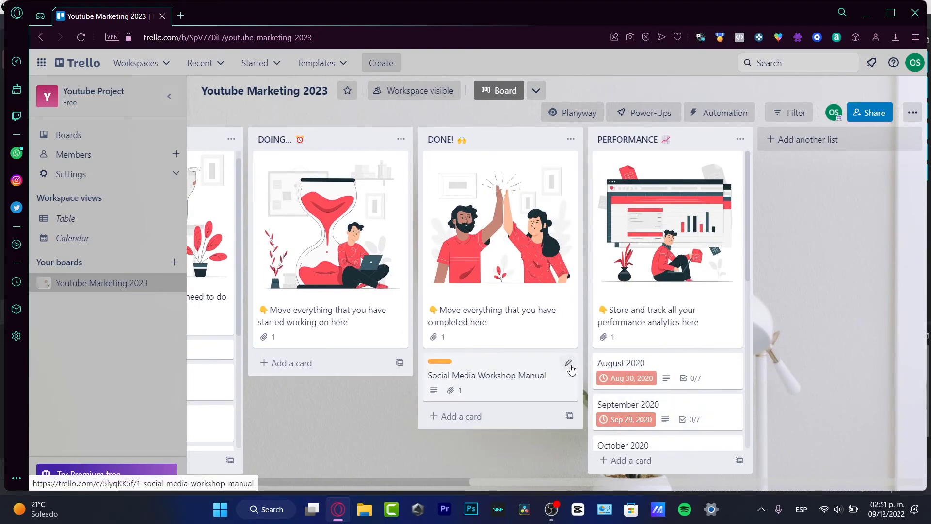
# Step: Look over the Social Media Workshop Manual card, then archive it from its quick-edit menu
pyautogui.click(437, 395)
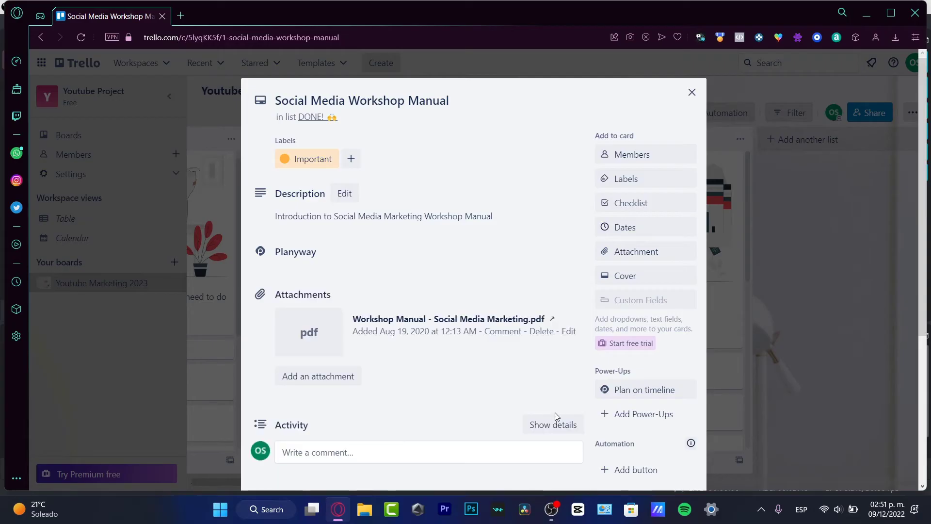
pyautogui.scroll(-5, 545, 316)
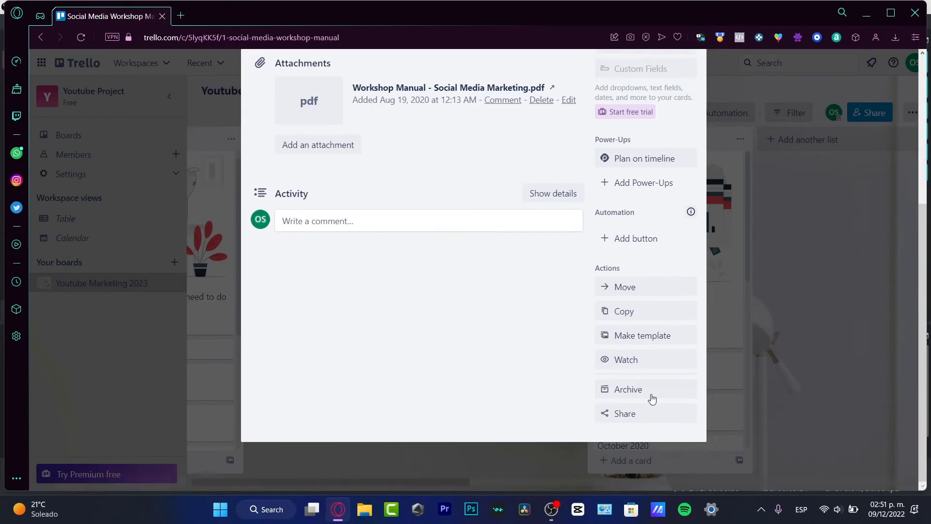
pyautogui.click(746, 150)
pyautogui.click(568, 364)
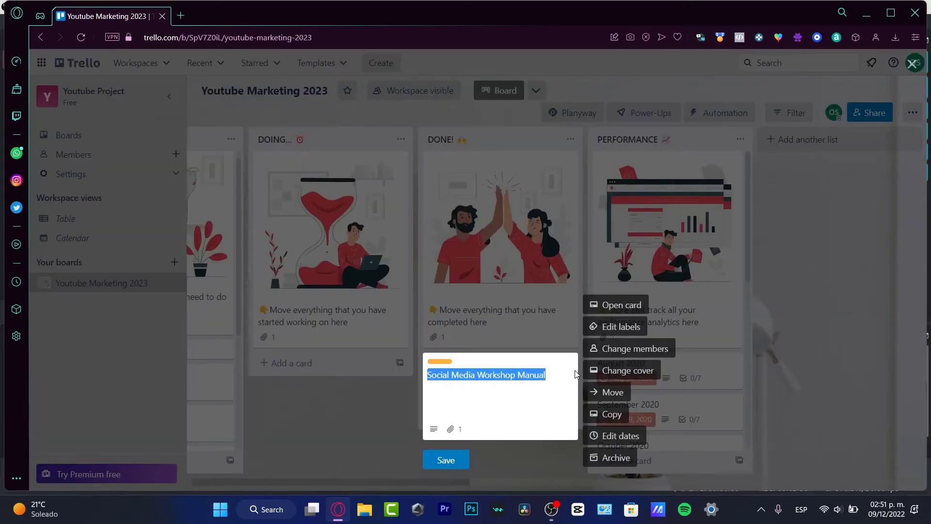
pyautogui.click(619, 457)
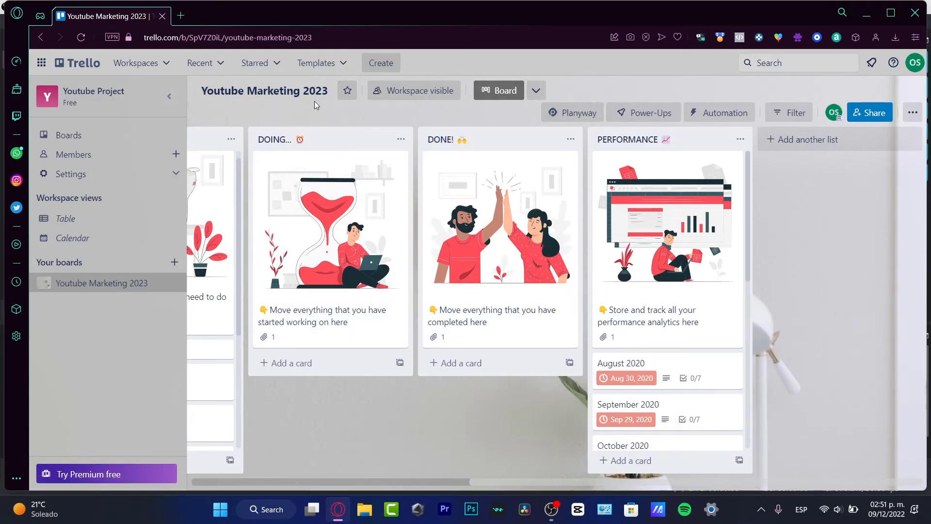
pyautogui.click(320, 68)
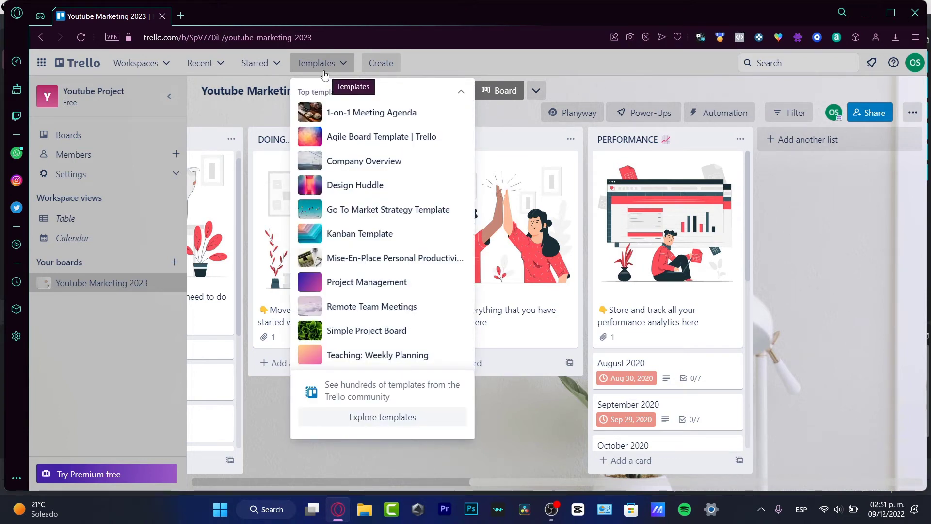
pyautogui.press('Escape')
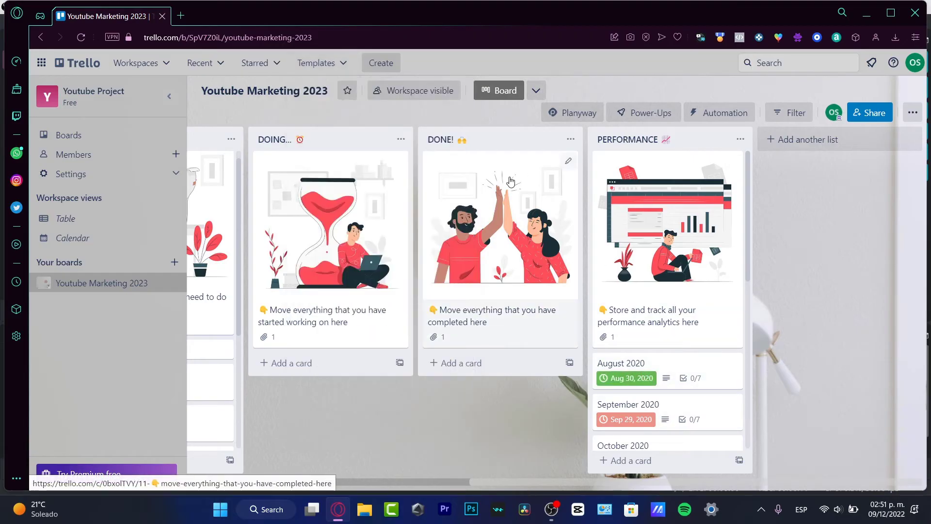
pyautogui.click(536, 90)
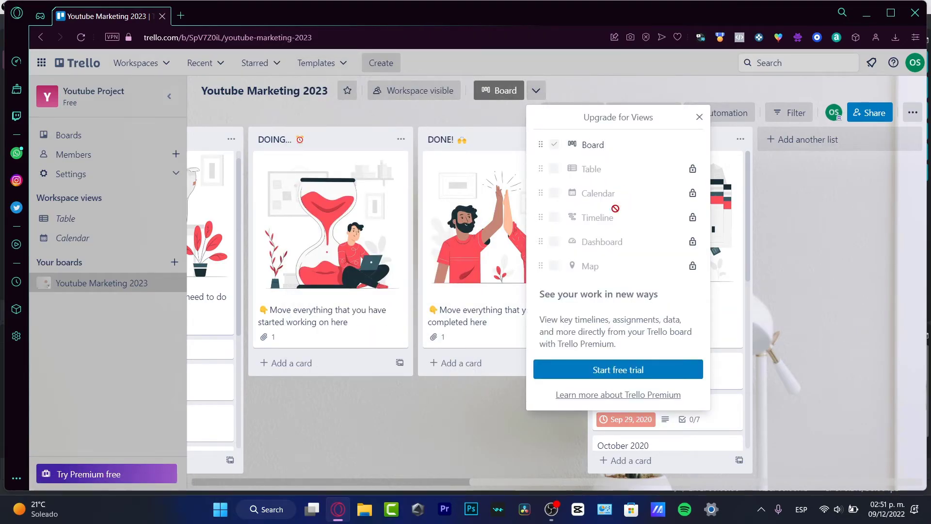
pyautogui.click(793, 374)
pyautogui.moveTo(501, 395); pyautogui.dragTo(868, 423)
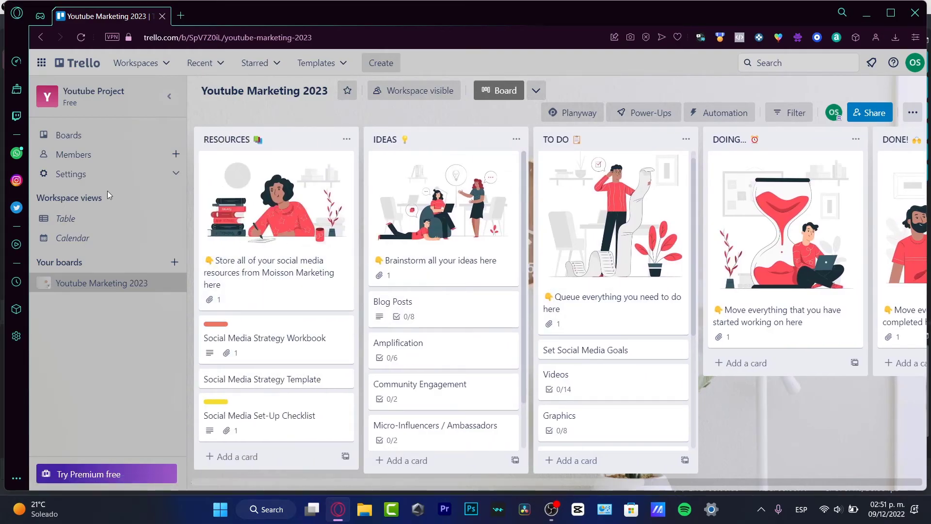
# Step: View the workspace Table and Calendar views, then open the Members page from Settings
pyautogui.click(87, 218)
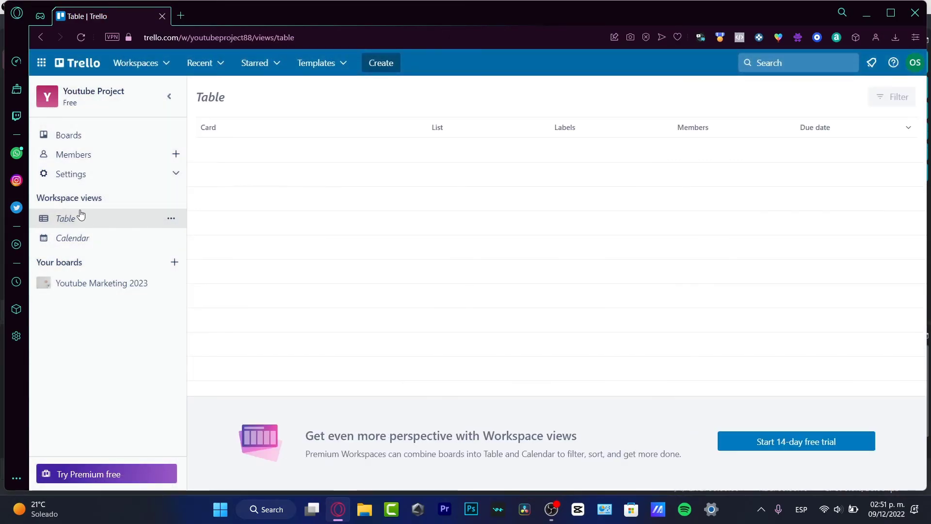
pyautogui.click(100, 241)
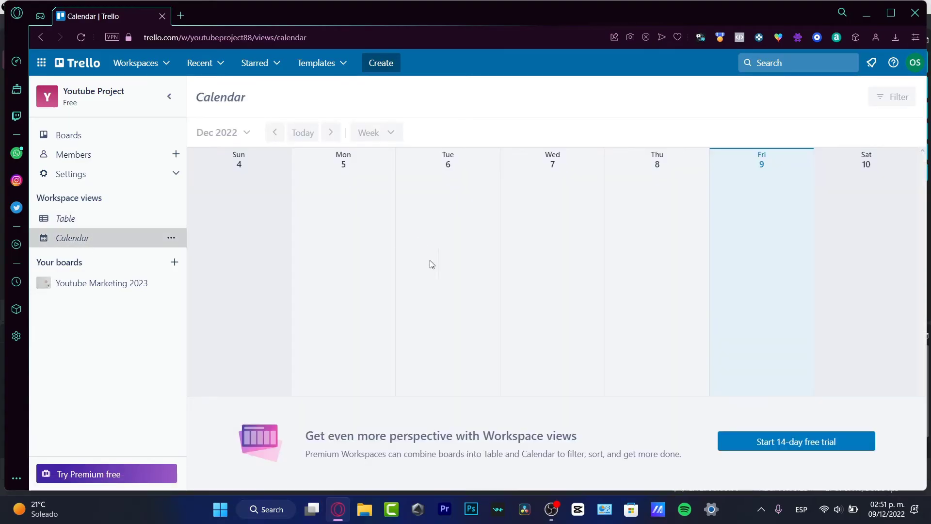
pyautogui.click(80, 175)
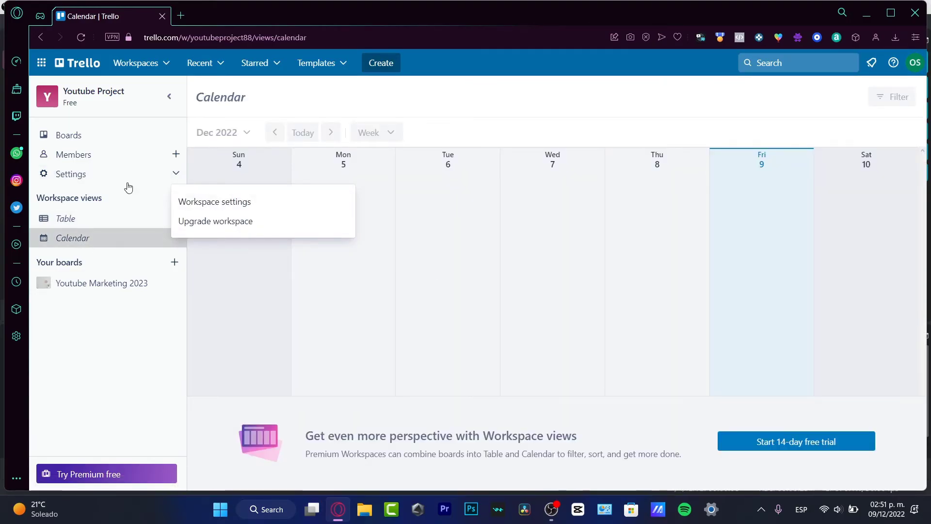
pyautogui.click(114, 163)
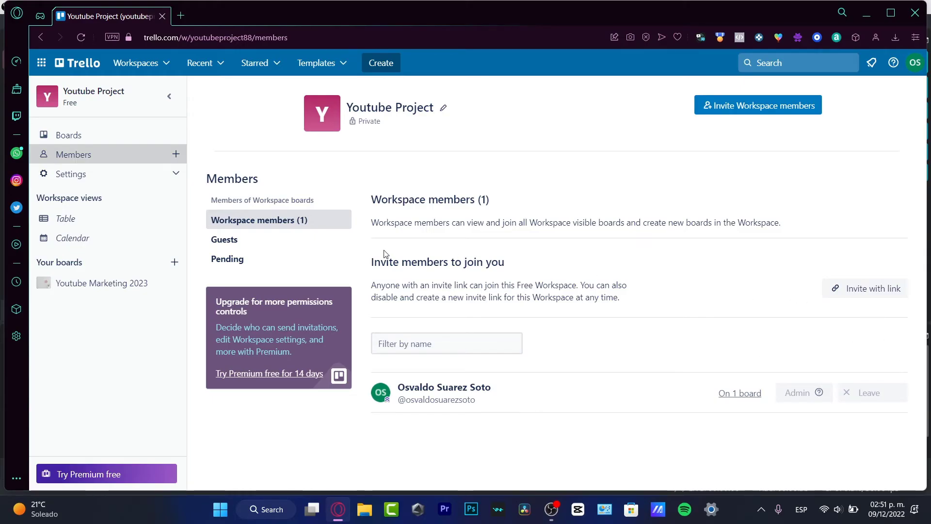
# Step: Check the empty Guests tab, then return to the Youtube Marketing 2023 board via Workspaces
pyautogui.click(315, 240)
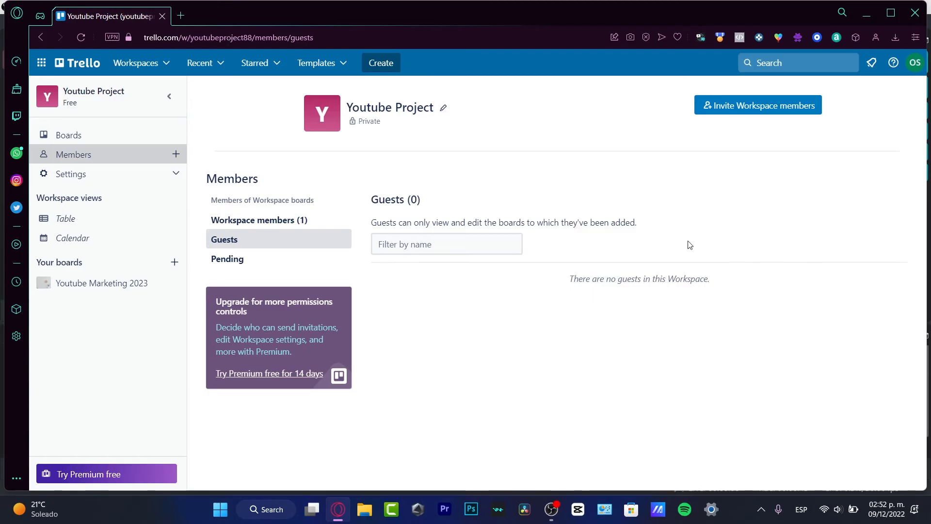
pyautogui.click(164, 64)
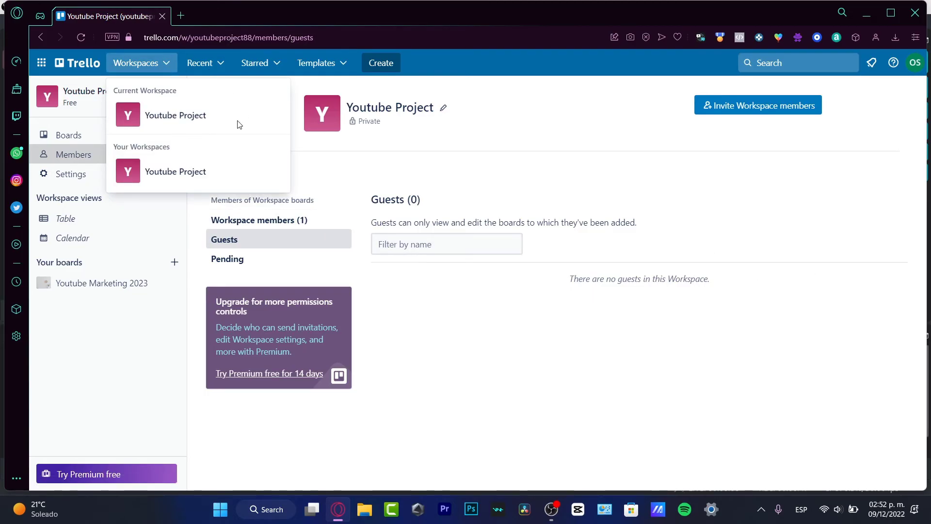
pyautogui.click(432, 160)
# Step: Return to the Youtube Marketing 2023 board and open the Social Media Set-Up Checklist card
pyautogui.click(128, 290)
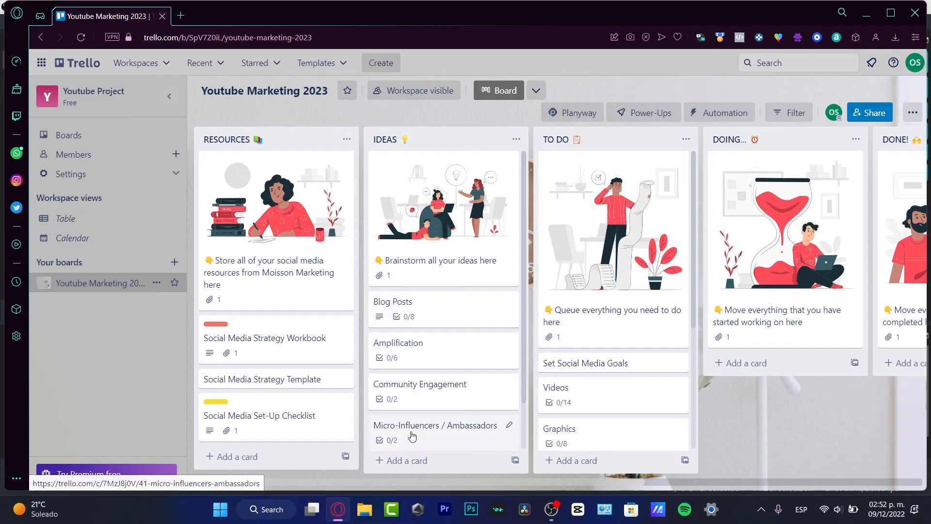
pyautogui.click(313, 415)
# Step: Close the card and archive the RESOURCES, TO DO, DOING and IDEAS template lists
pyautogui.click(745, 435)
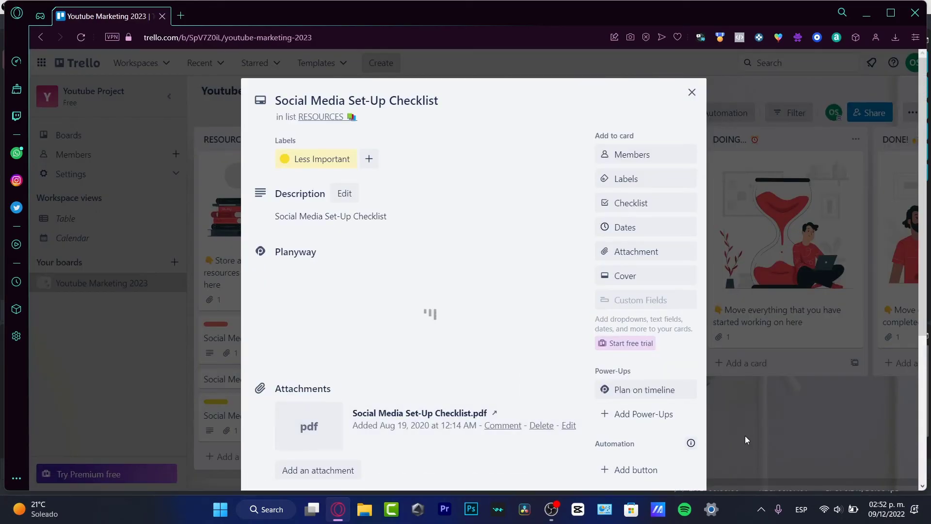
pyautogui.click(343, 141)
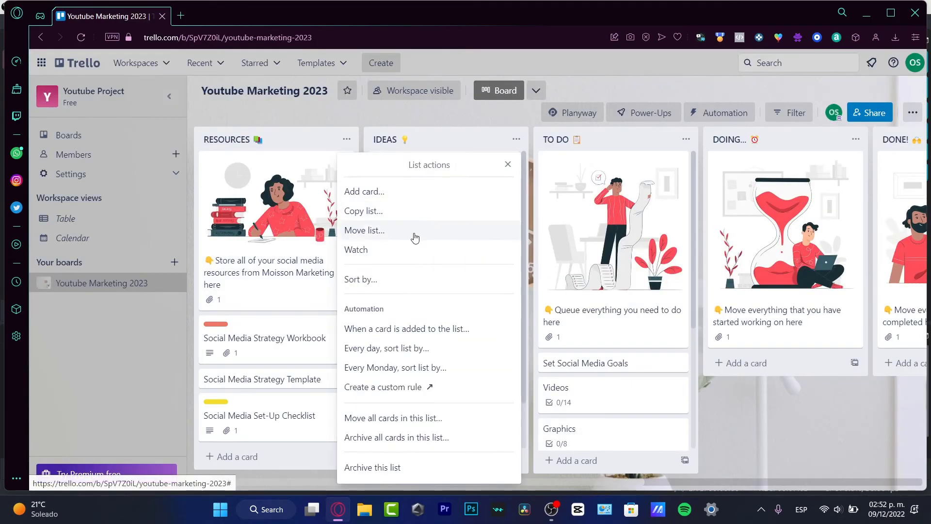
pyautogui.click(418, 467)
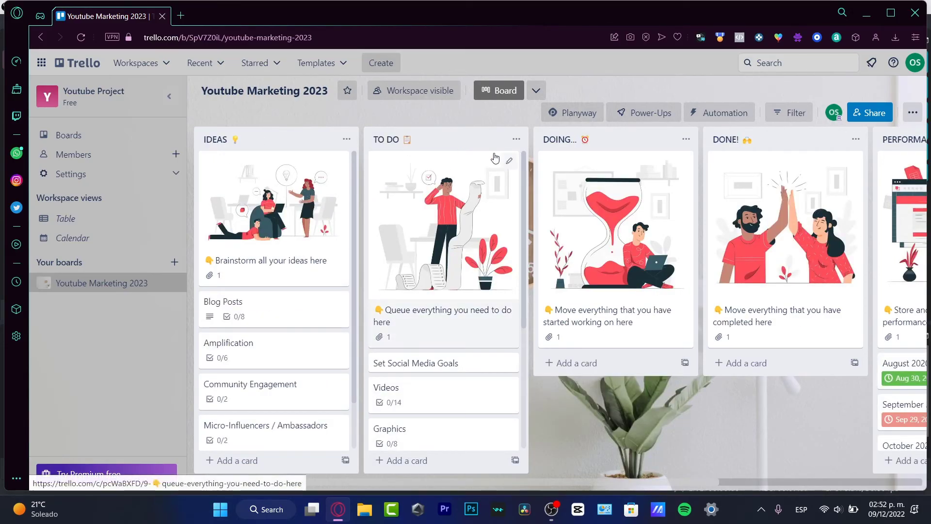
pyautogui.click(516, 139)
pyautogui.click(546, 467)
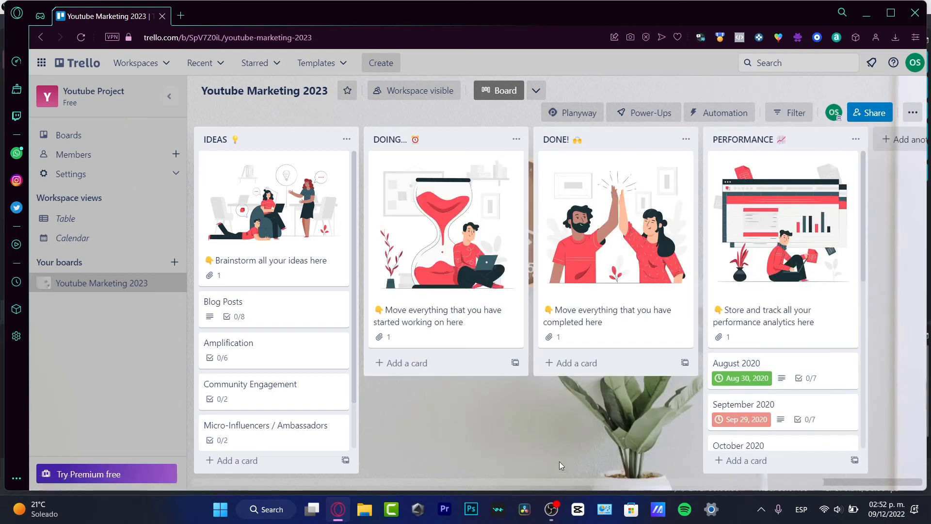
pyautogui.click(515, 140)
pyautogui.click(557, 438)
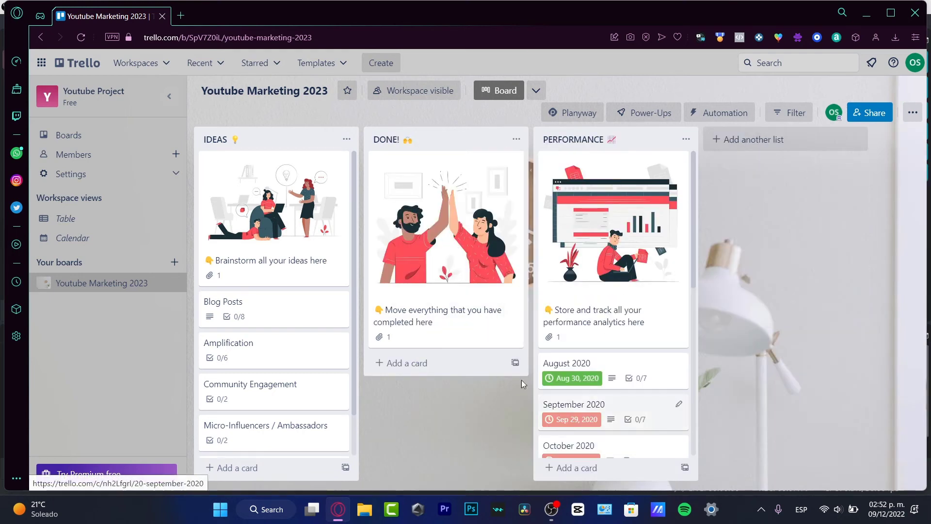
pyautogui.click(347, 140)
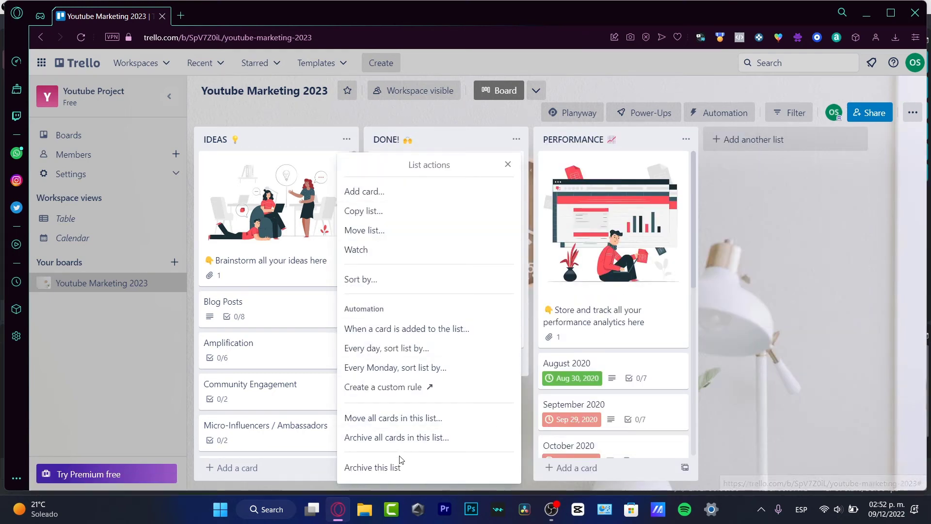
pyautogui.click(426, 465)
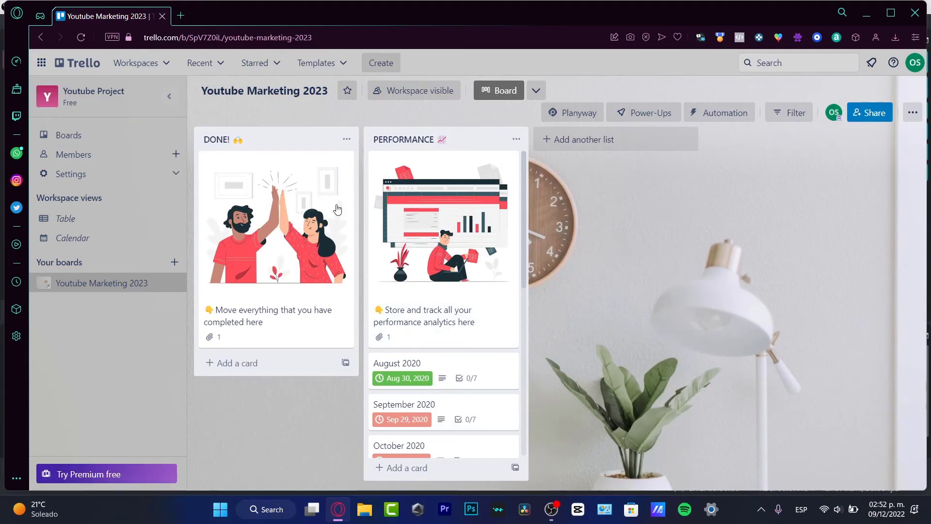
# Step: Add two new lists, TO-DO and DOING, after PERFORMANCE on the board
pyautogui.click(582, 141)
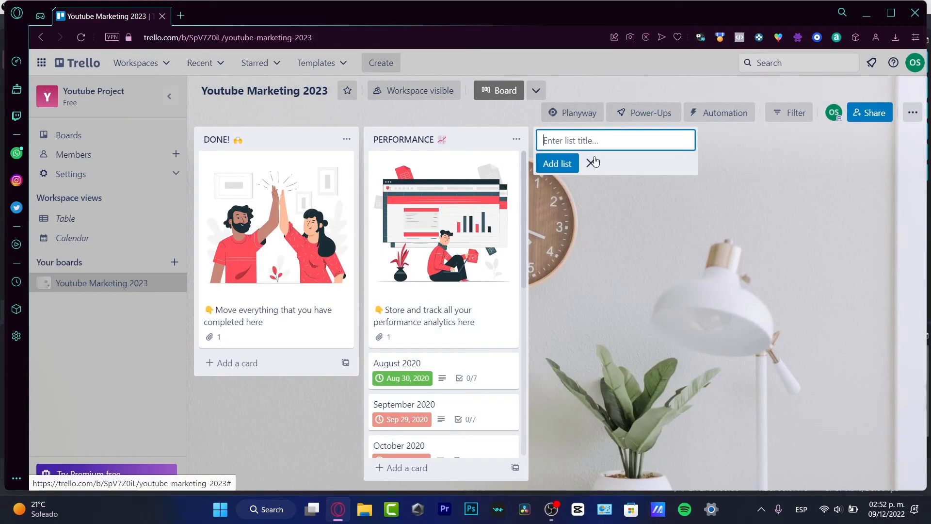
pyautogui.write('TO-DO')
pyautogui.press('Return')
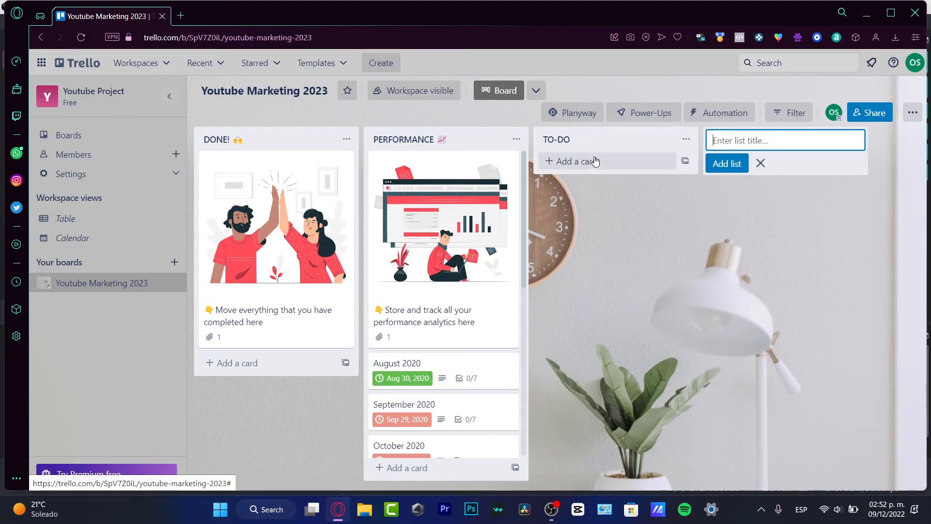
pyautogui.write('DOING')
pyautogui.press('Return')
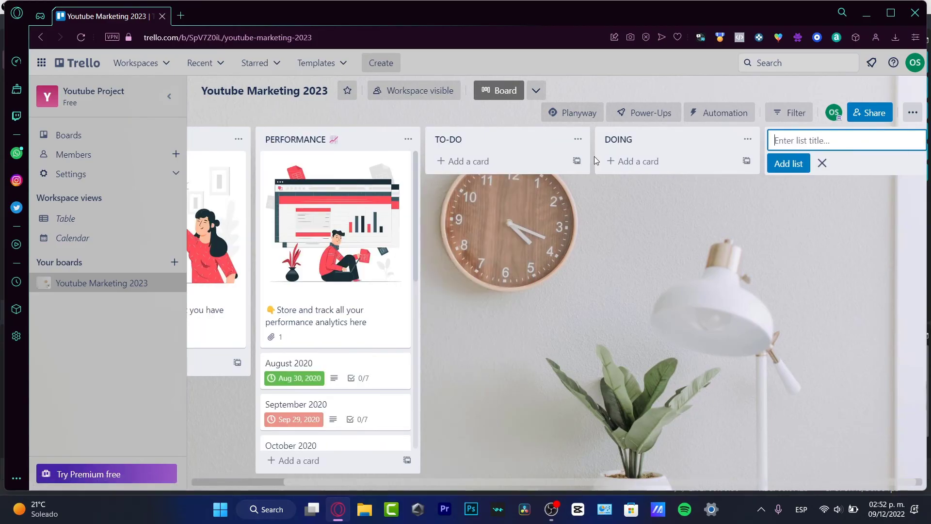
pyautogui.click(649, 216)
pyautogui.click(521, 139)
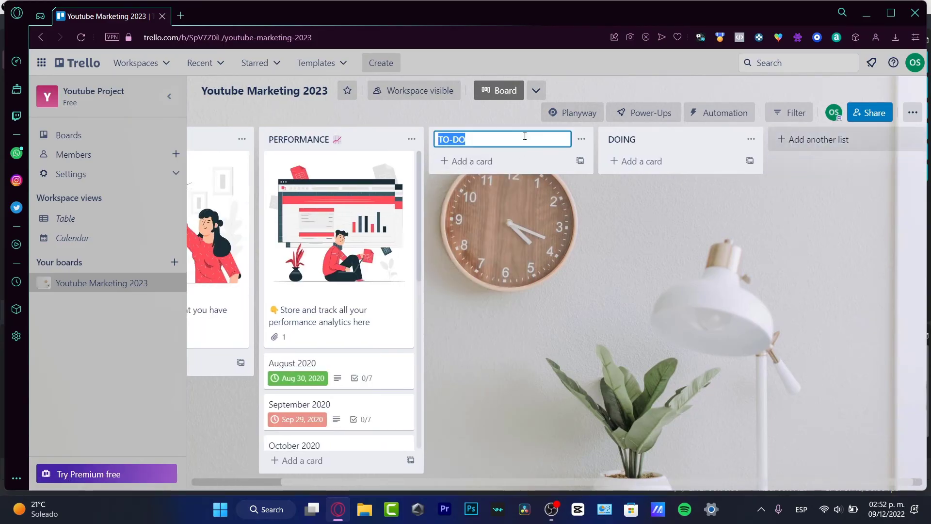
pyautogui.click(518, 162)
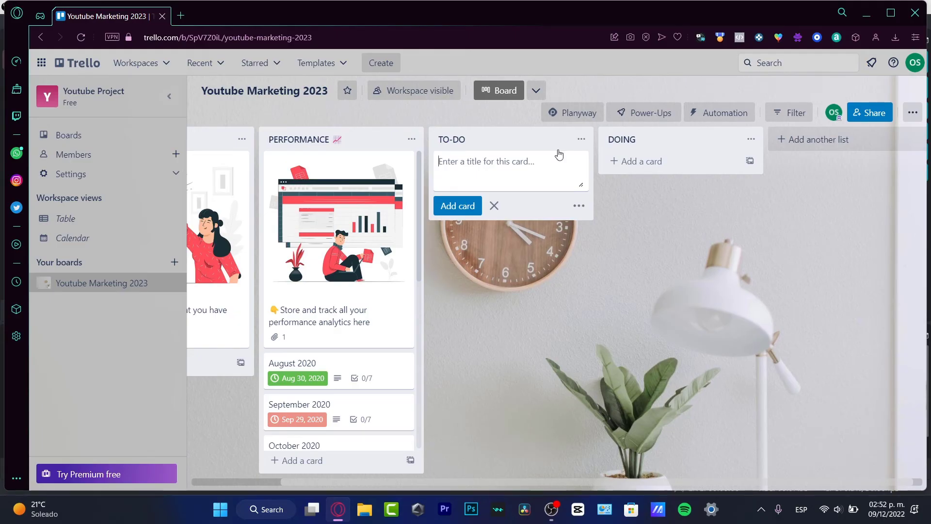
# Step: Add a 'December 2022' card to TO-DO and give it a green colour cover
pyautogui.write('December 2022')
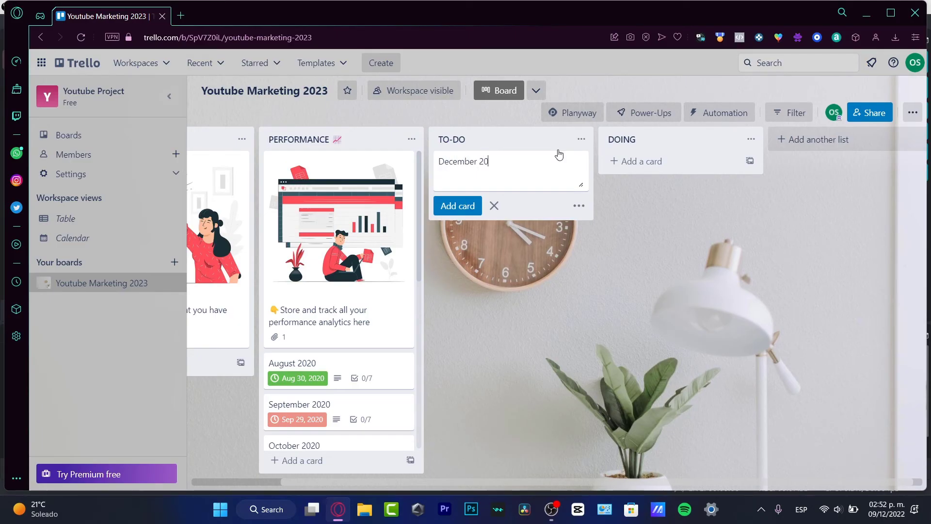
pyautogui.press('Return')
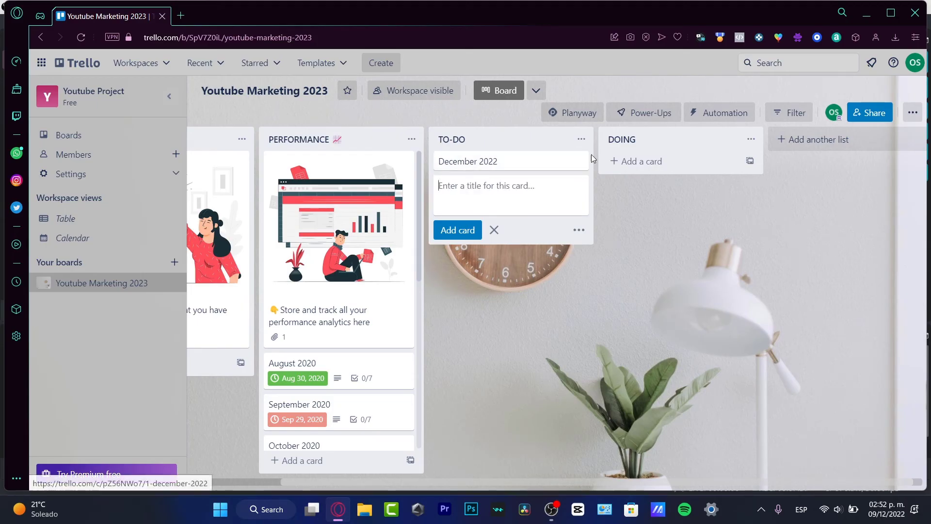
pyautogui.click(577, 161)
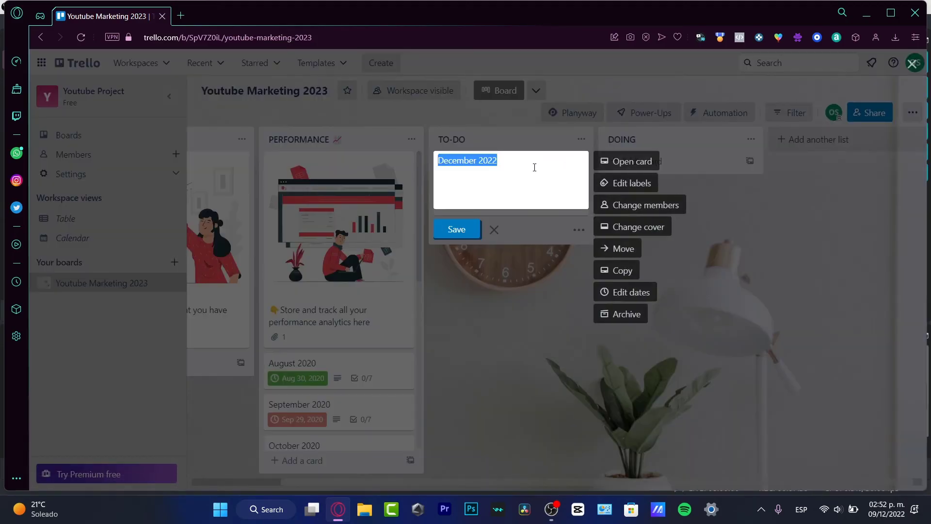
pyautogui.click(657, 227)
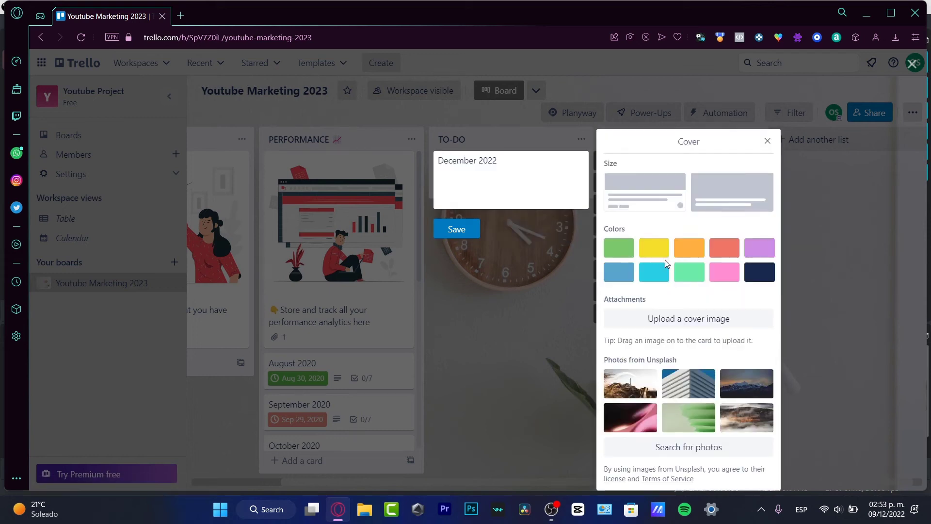
pyautogui.click(663, 254)
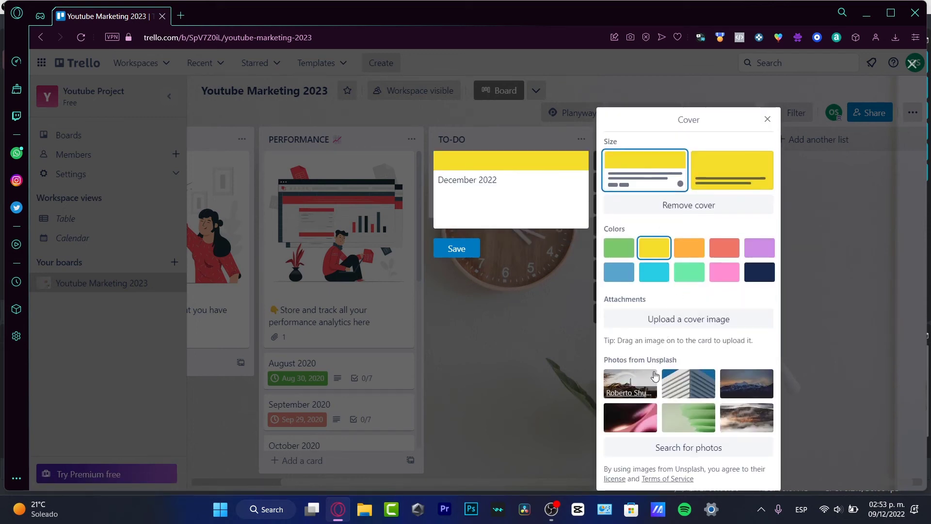
pyautogui.click(673, 390)
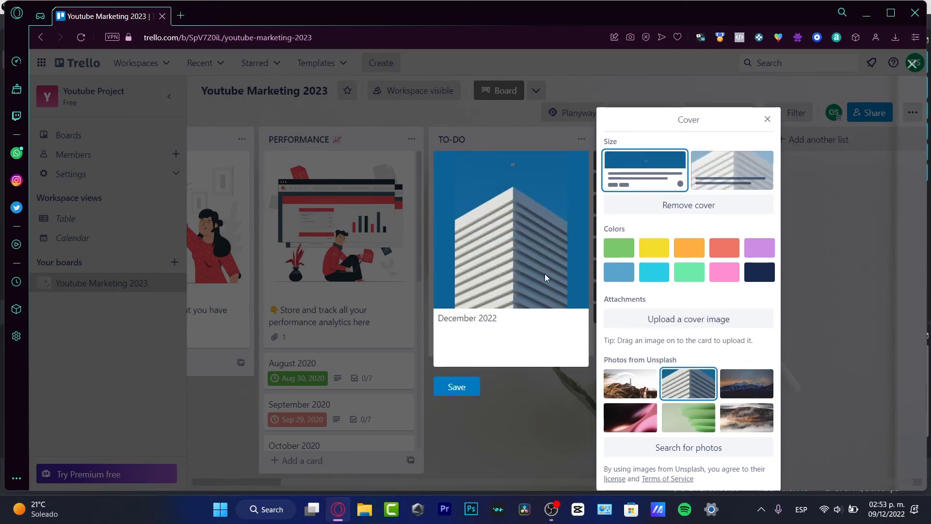
pyautogui.click(697, 277)
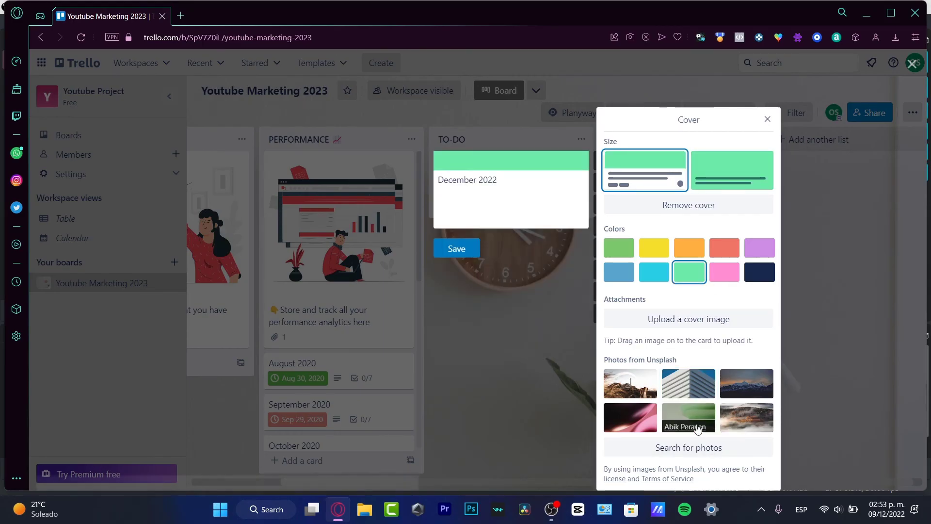
pyautogui.click(676, 429)
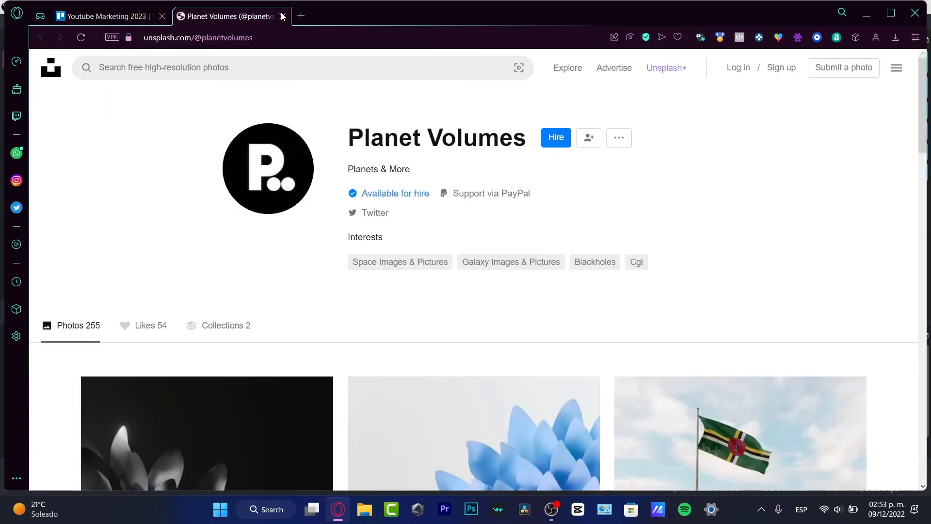
pyautogui.click(282, 16)
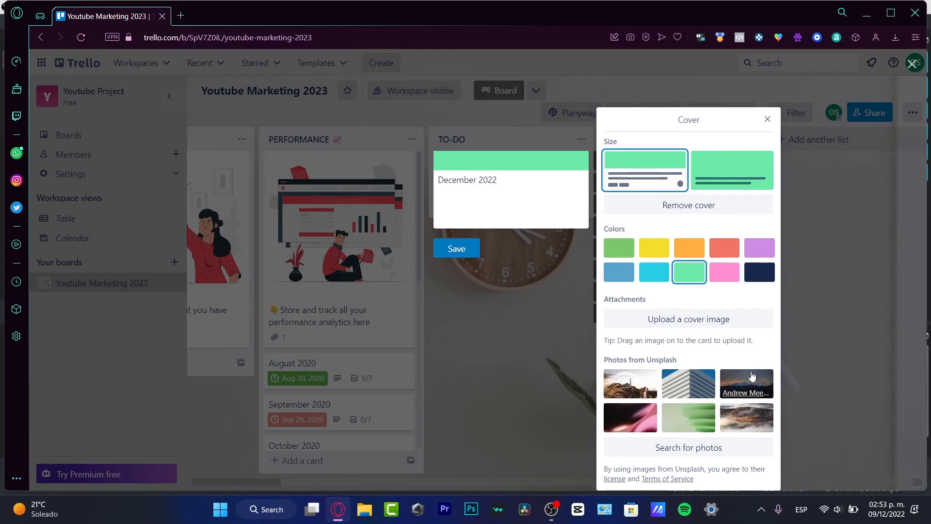
pyautogui.click(463, 248)
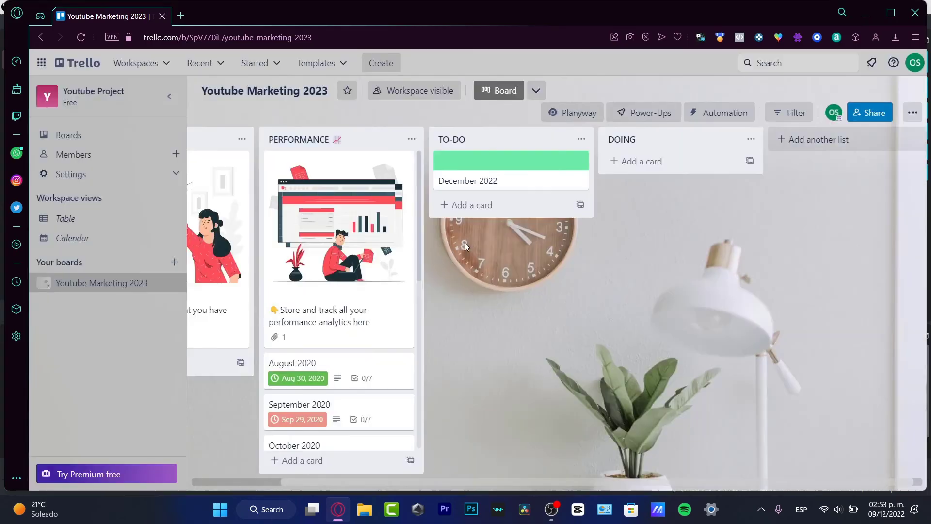
# Step: Post the comment 'I need to do this ASAP' on the December 2022 card
pyautogui.click(534, 186)
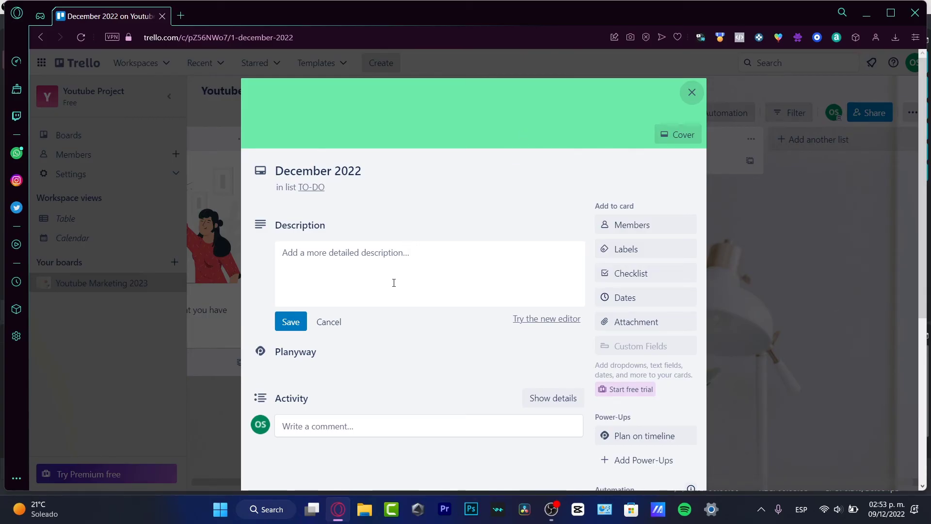
pyautogui.scroll(-4, 416, 368)
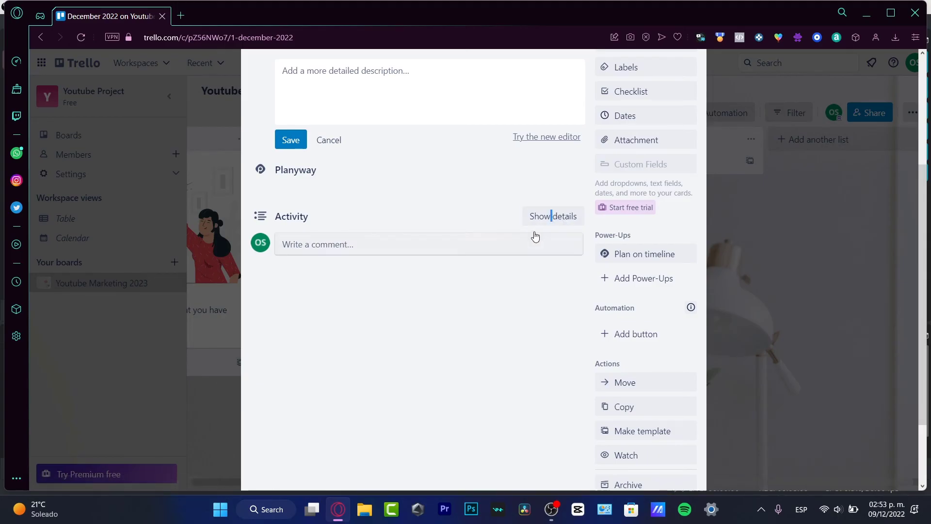
pyautogui.click(504, 245)
pyautogui.write('I')
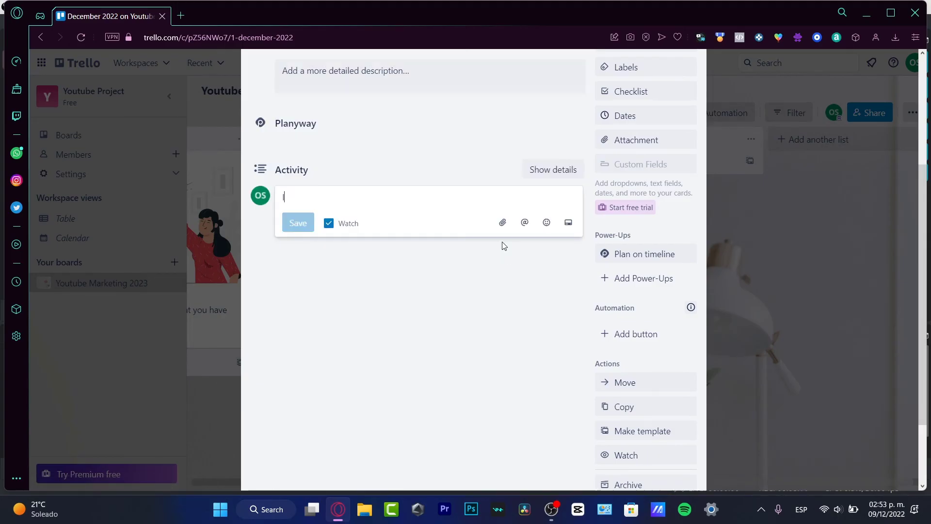
pyautogui.write(' need to th')
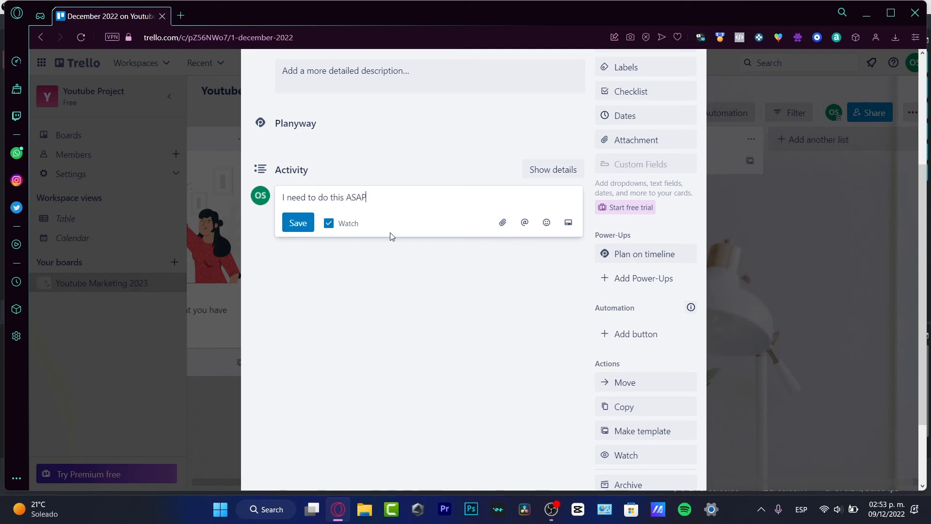
pyautogui.click(297, 224)
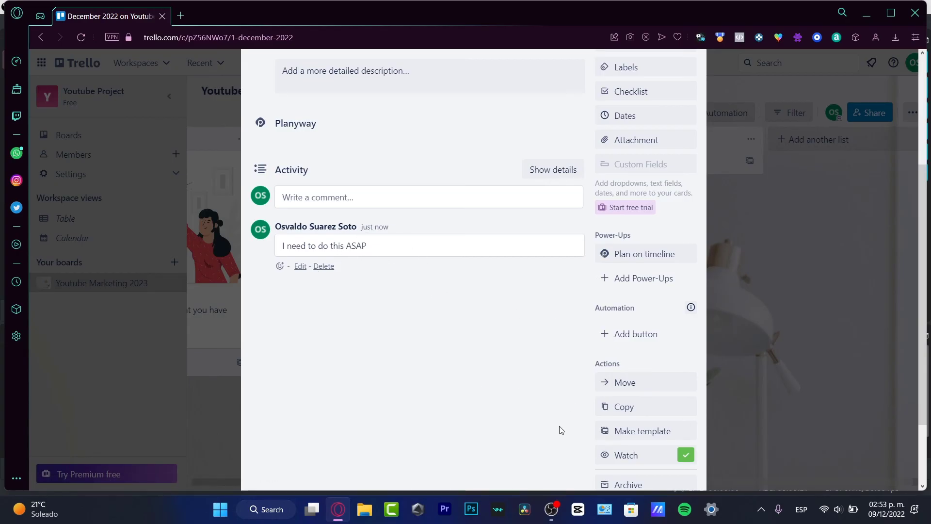
# Step: Stop watching the December 2022 card
pyautogui.scroll(4, 456, 406)
pyautogui.scroll(-6, 457, 349)
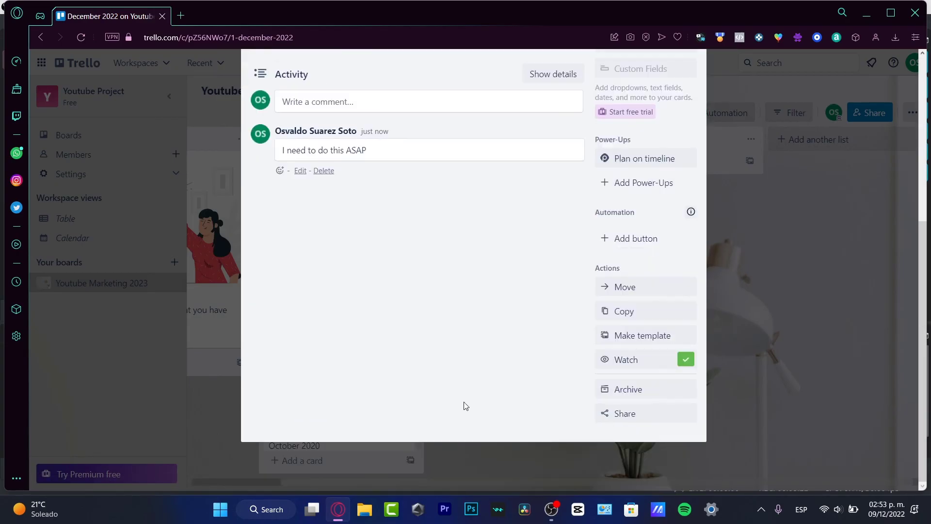
pyautogui.click(646, 366)
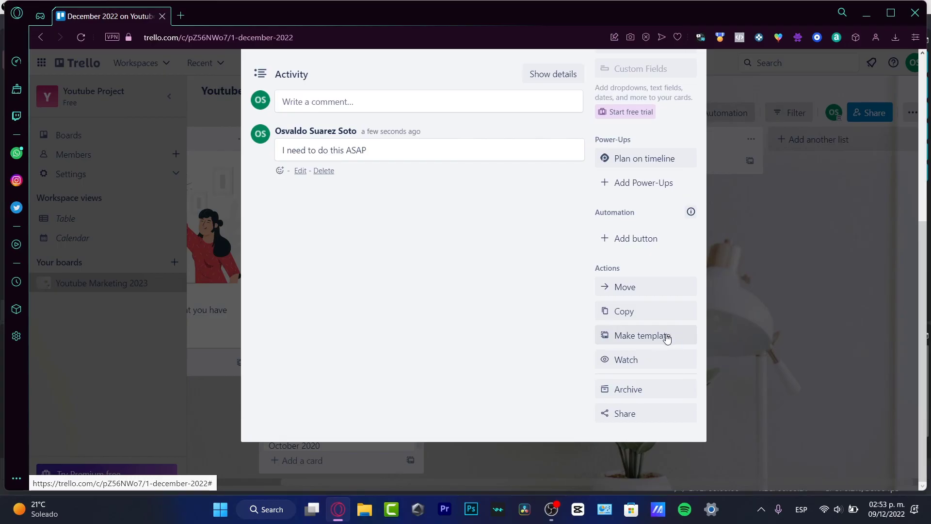
# Step: Close the card and browse the Power-Ups directory to add Bulk Actions
pyautogui.click(665, 181)
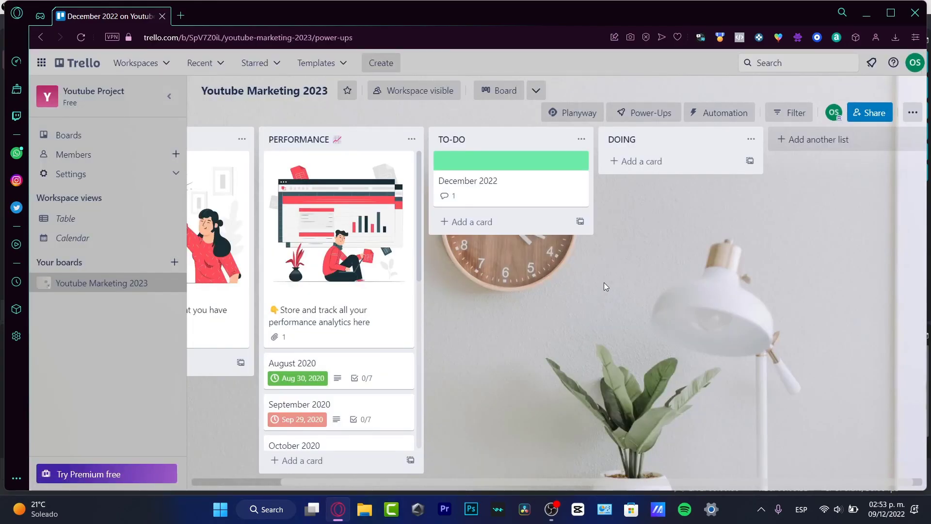
pyautogui.click(657, 115)
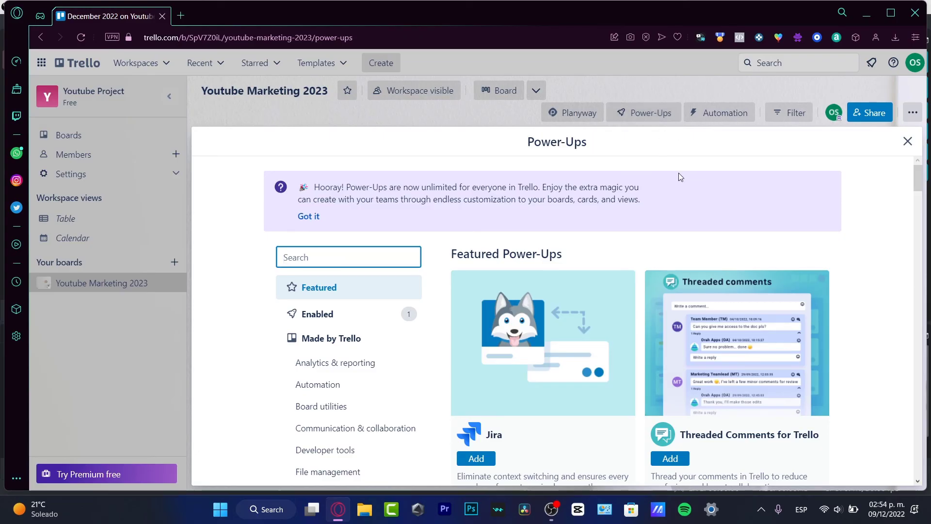
pyautogui.scroll(-3, 679, 177)
pyautogui.scroll(3, 646, 267)
pyautogui.scroll(-3, 558, 303)
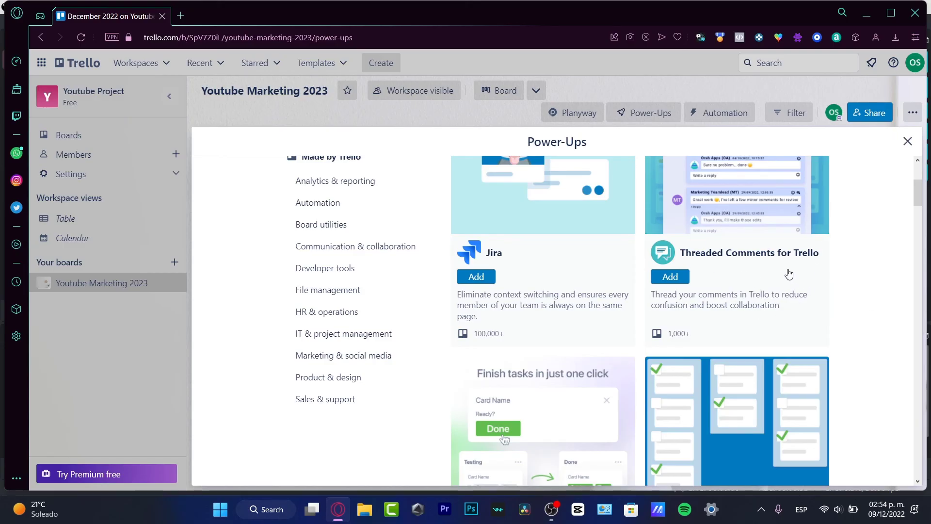
pyautogui.scroll(-3, 786, 270)
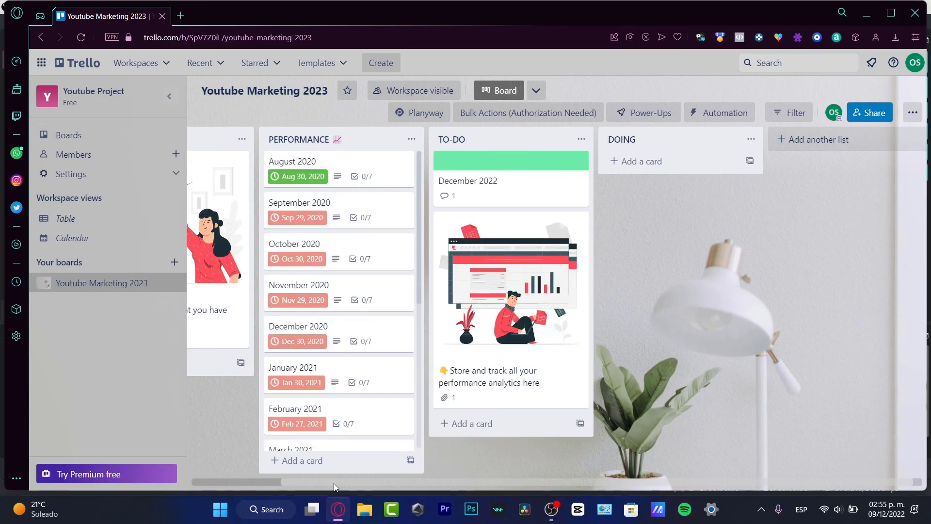
# Step: Move the 'Store and track' card to TO-DO and the DONE! illustration card into PERFORMANCE
pyautogui.moveTo(262, 483); pyautogui.dragTo(238, 480)
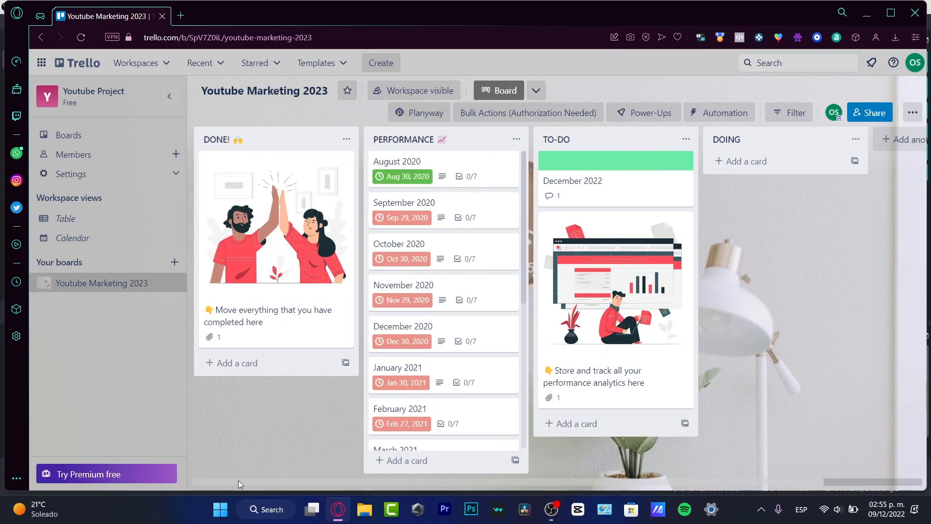
pyautogui.moveTo(270, 221); pyautogui.dragTo(442, 250)
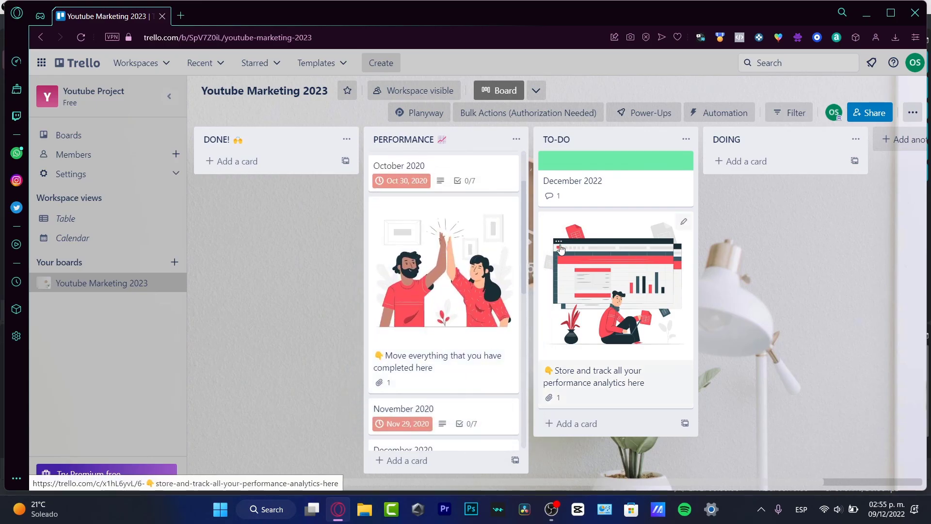